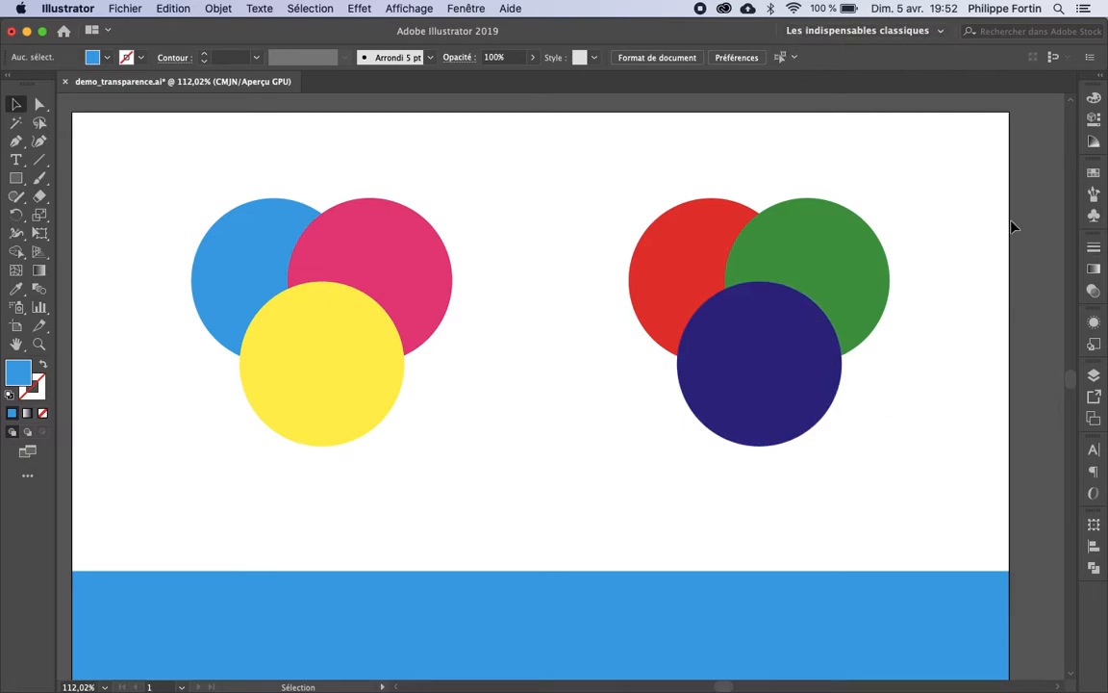
# Display the transparency settings and look through the available blend modes and the opacity control.
pyautogui.click(1094, 292)
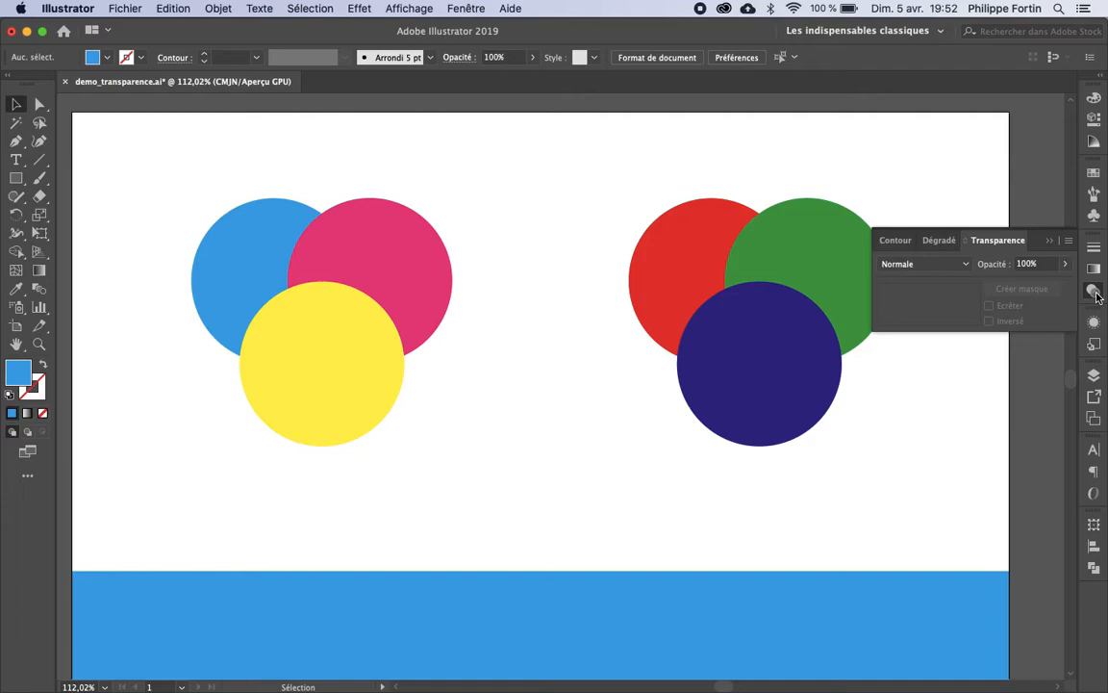
pyautogui.click(922, 264)
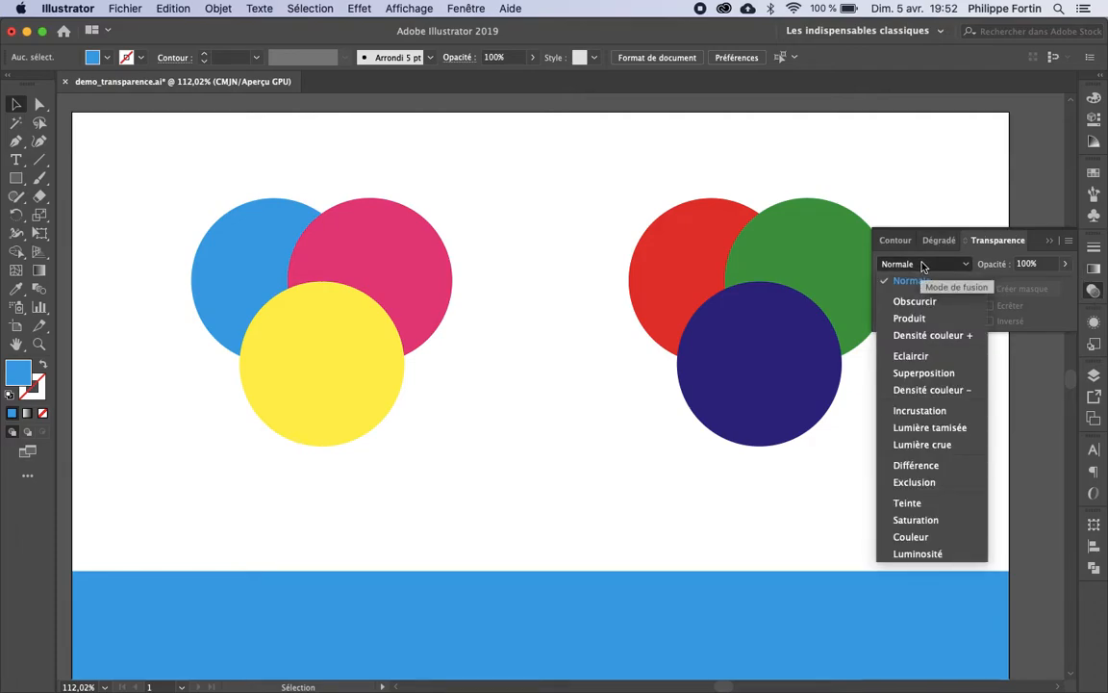
pyautogui.click(922, 265)
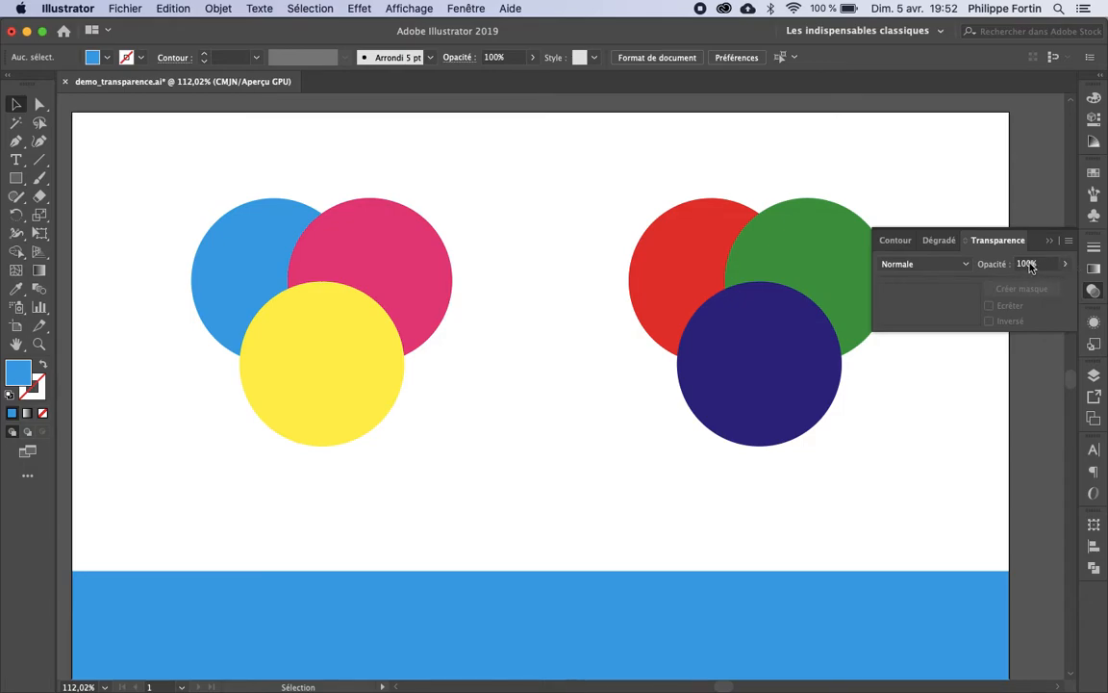
pyautogui.click(1065, 265)
pyautogui.click(1093, 290)
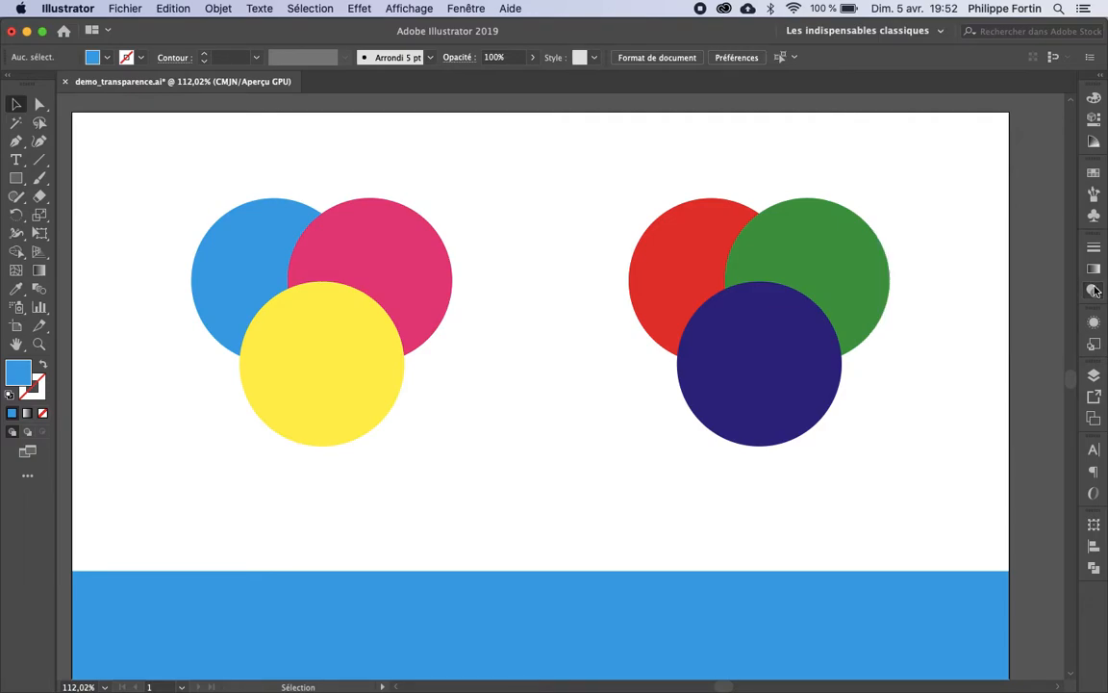
pyautogui.click(1094, 289)
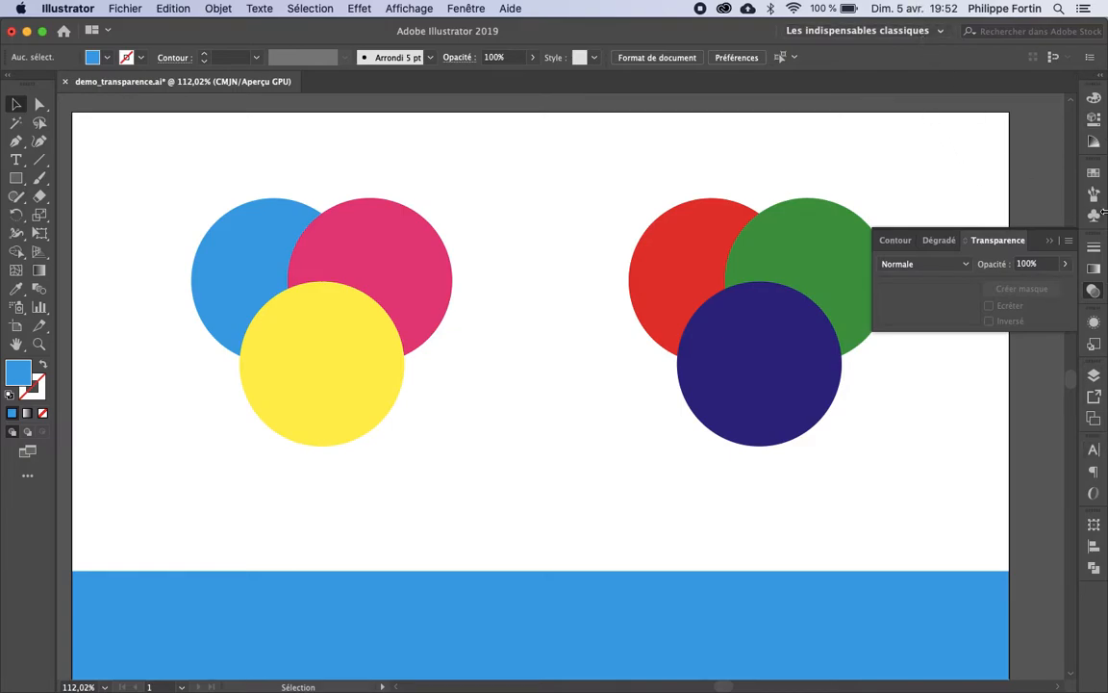
# Hide the transparency settings and display them again.
pyautogui.click(463, 7)
pyautogui.scroll(-3, 530, 488)
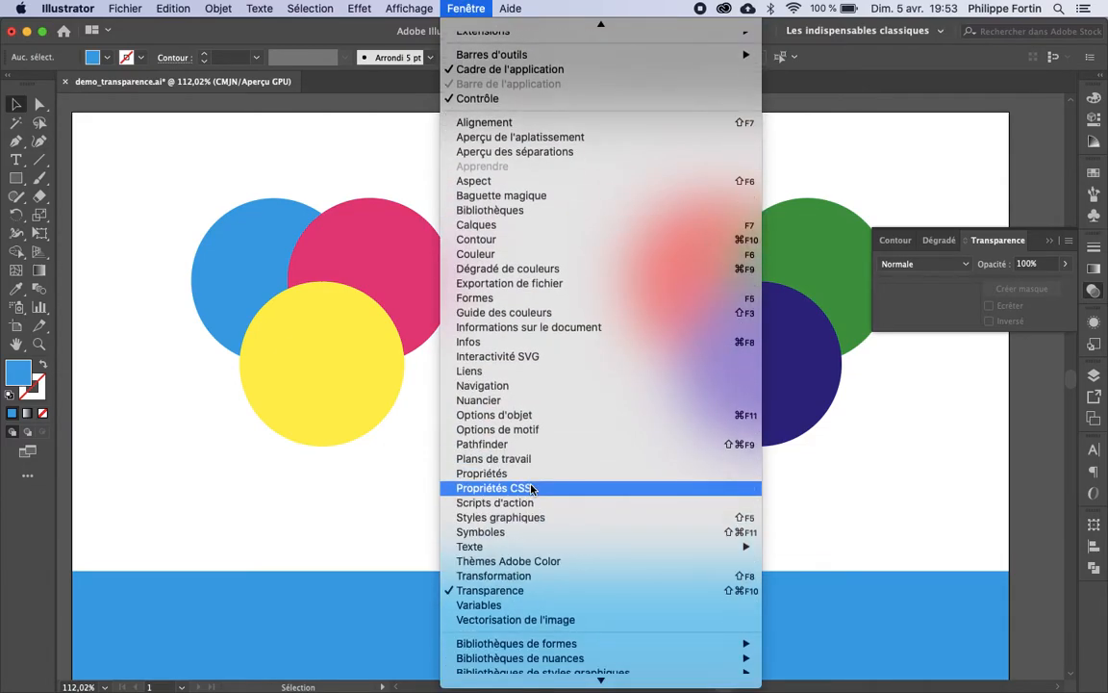
pyautogui.click(492, 598)
pyautogui.click(465, 8)
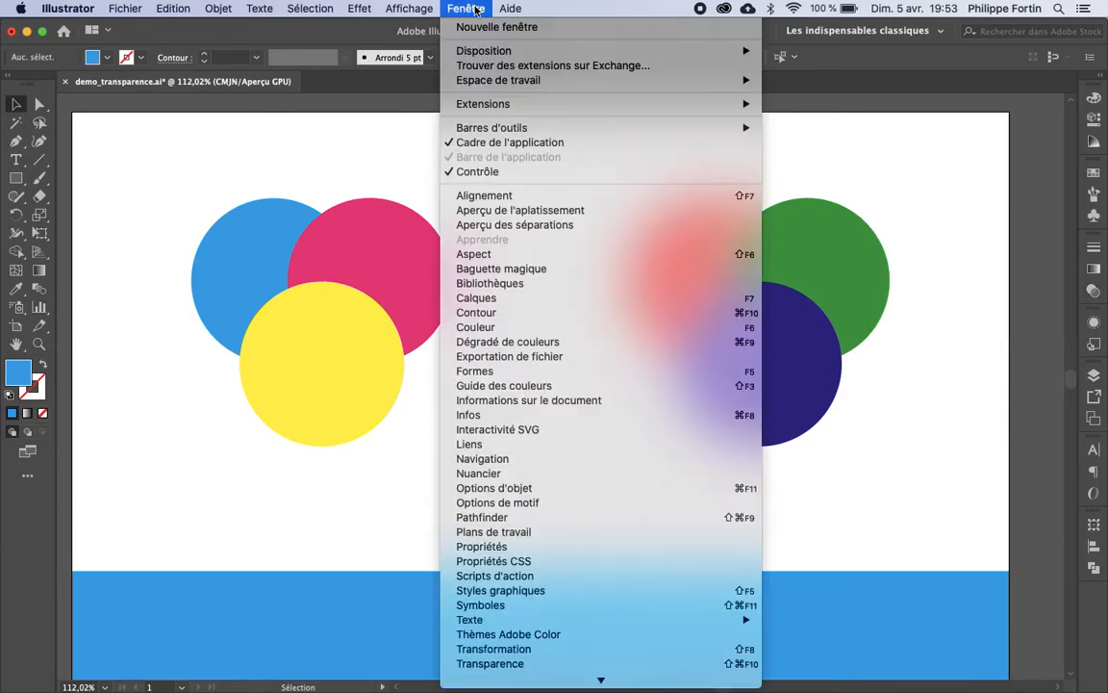
pyautogui.click(524, 664)
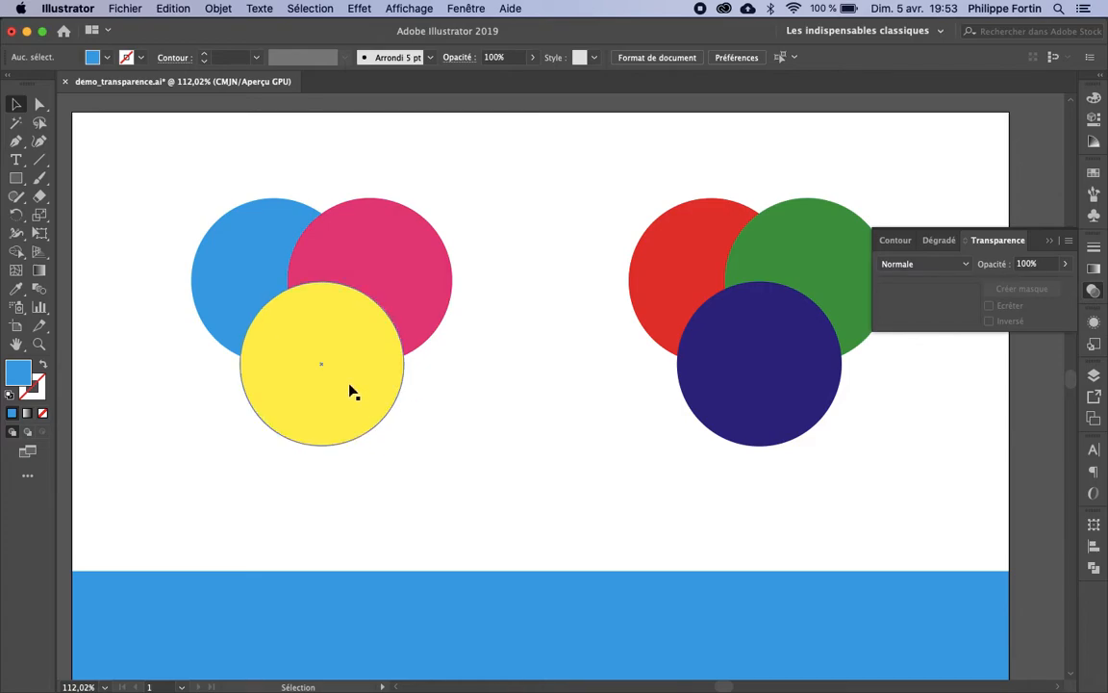
# Try an opacity of 62% on the yellow circle and restore it to 100%.
pyautogui.click(316, 403)
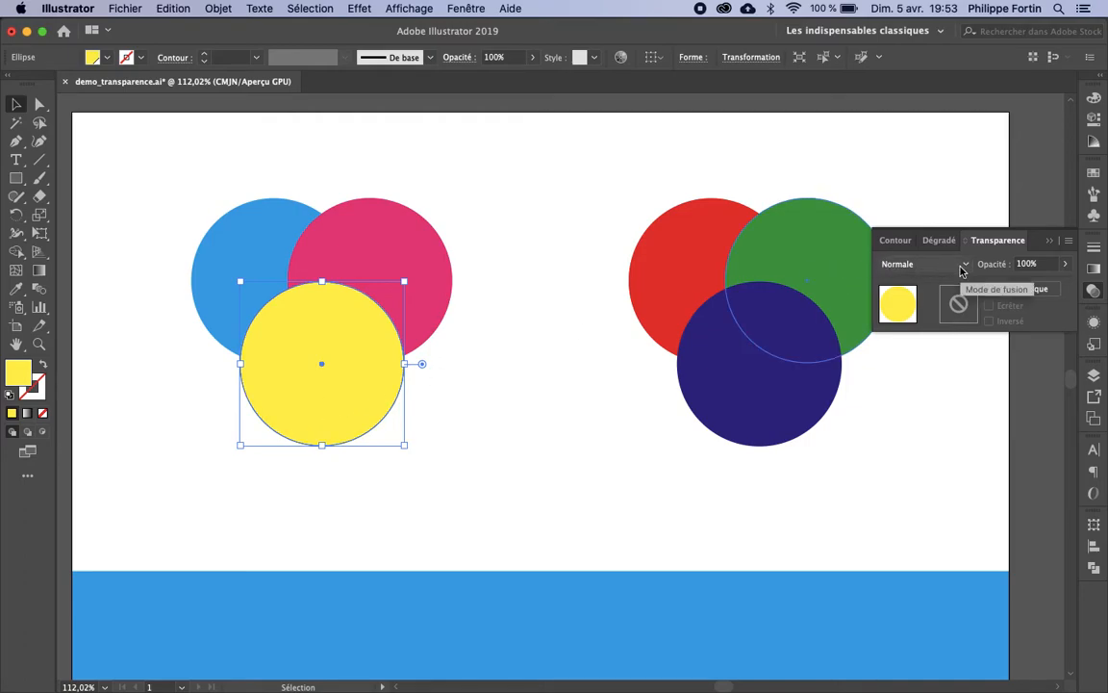
pyautogui.click(1064, 263)
pyautogui.moveTo(1063, 284); pyautogui.dragTo(1041, 285)
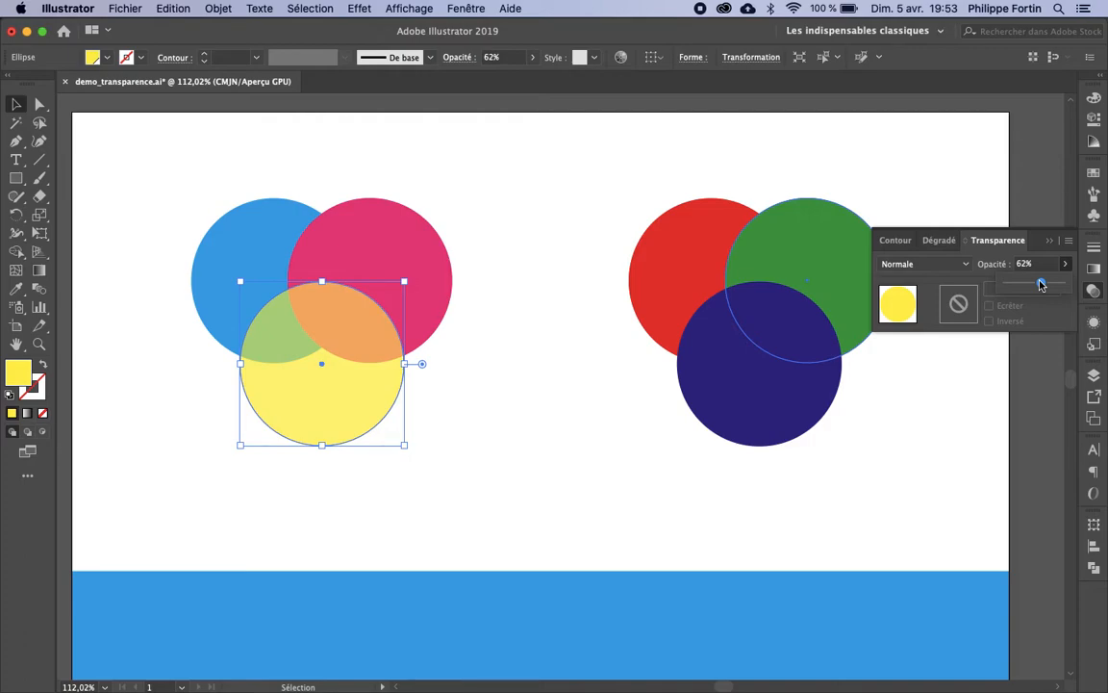
pyautogui.moveTo(1040, 283)
pyautogui.mouseDown()
pyautogui.moveTo(1018, 283)
pyautogui.moveTo(1063, 283)
pyautogui.mouseUp()
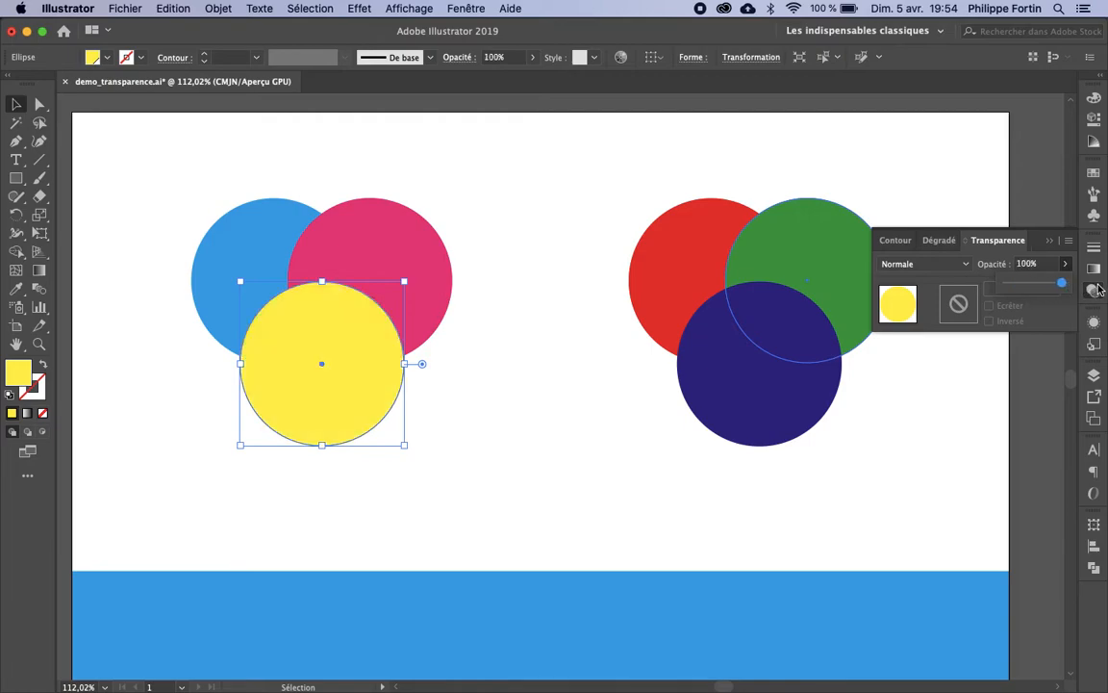
pyautogui.click(999, 264)
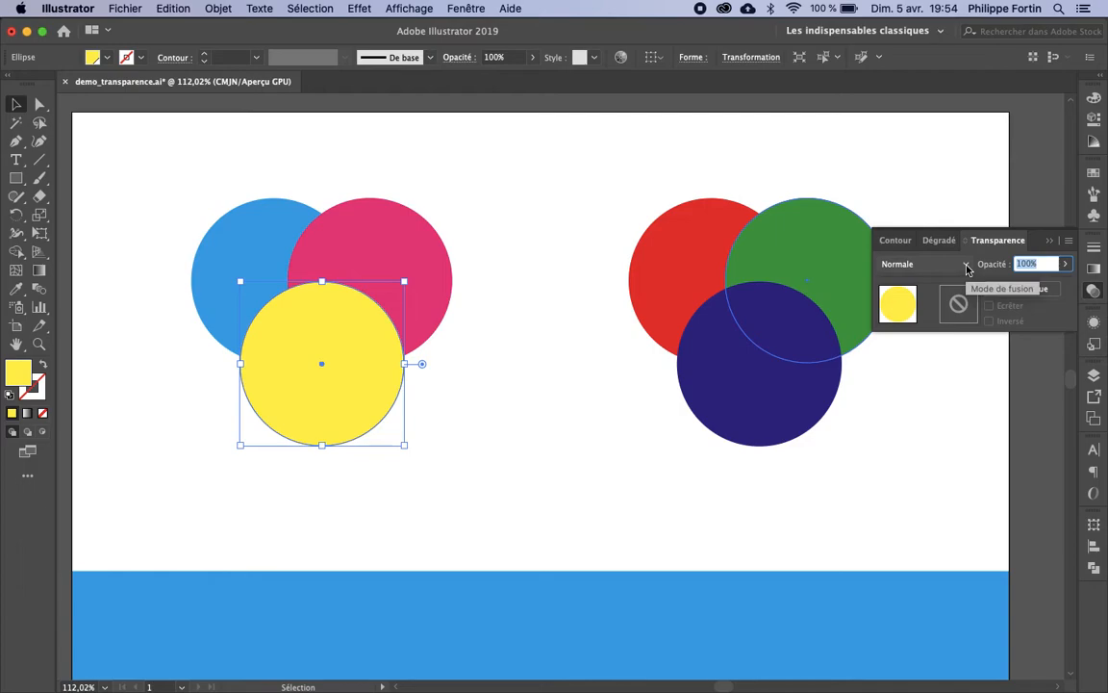
# Try the Produit blend mode on the yellow circle alone and undo it.
pyautogui.click(967, 266)
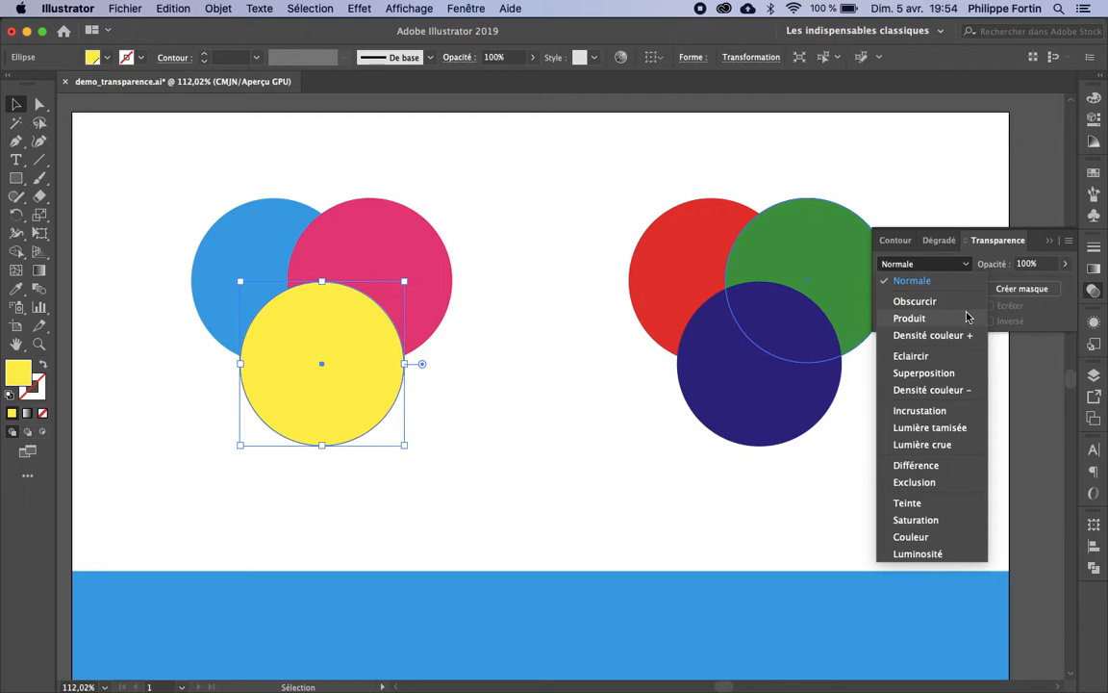
pyautogui.click(910, 317)
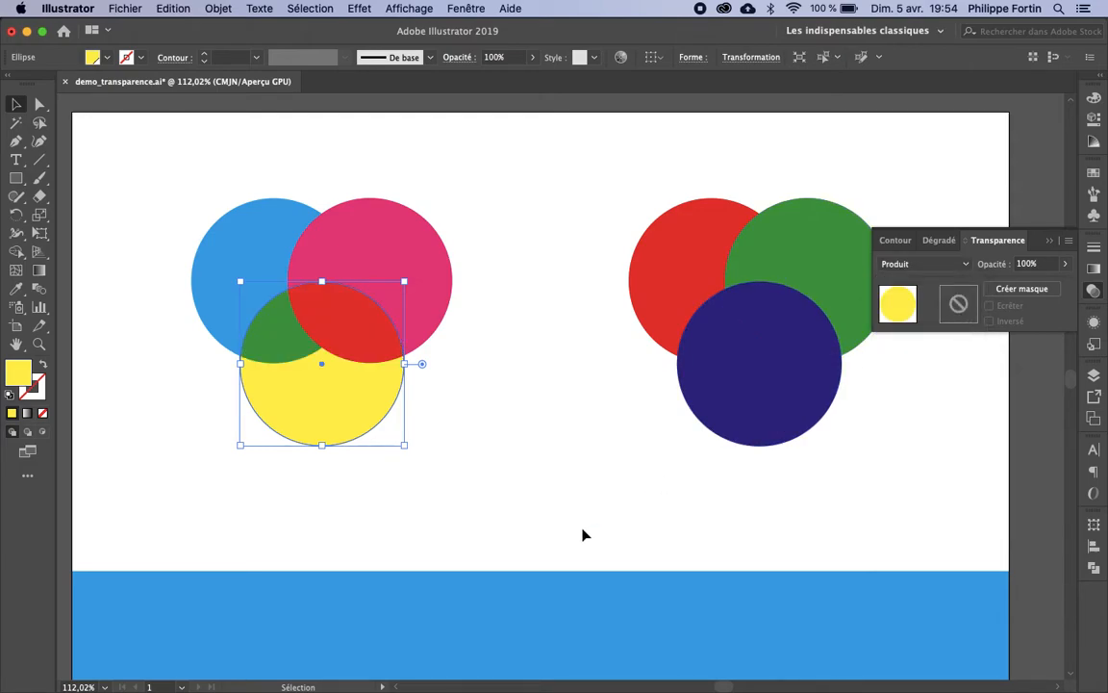
pyautogui.click(522, 515)
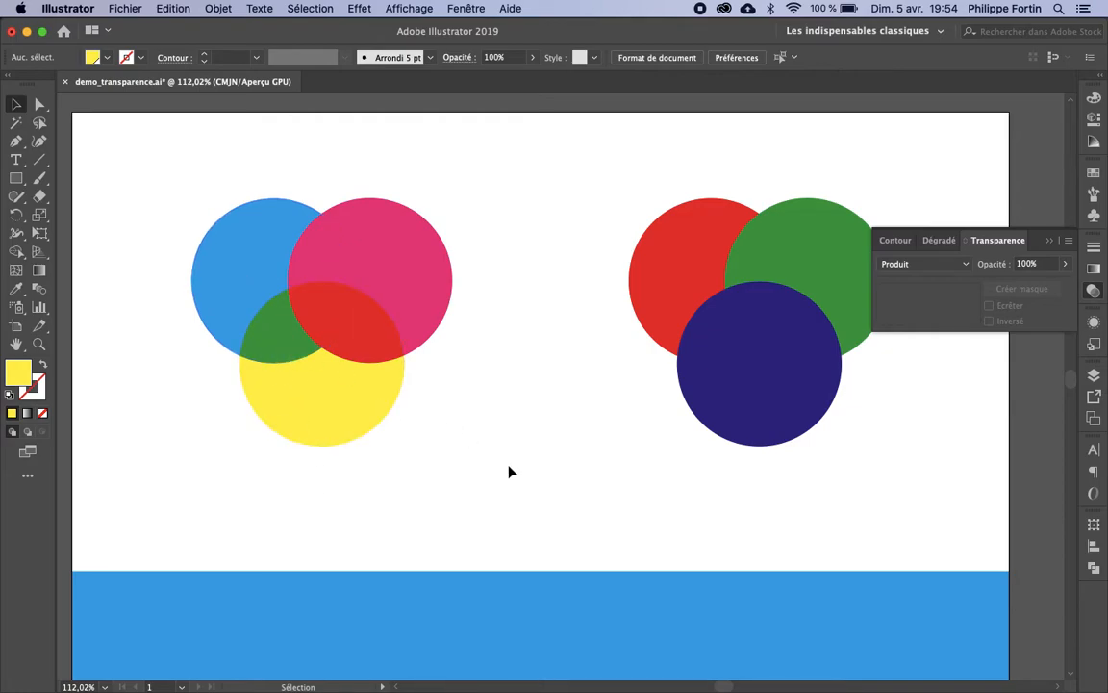
pyautogui.press('cmd+z')
# Apply the Produit blend mode to the cyan, magenta and yellow circles together.
pyautogui.click(464, 413)
pyautogui.moveTo(476, 401); pyautogui.dragTo(222, 254)
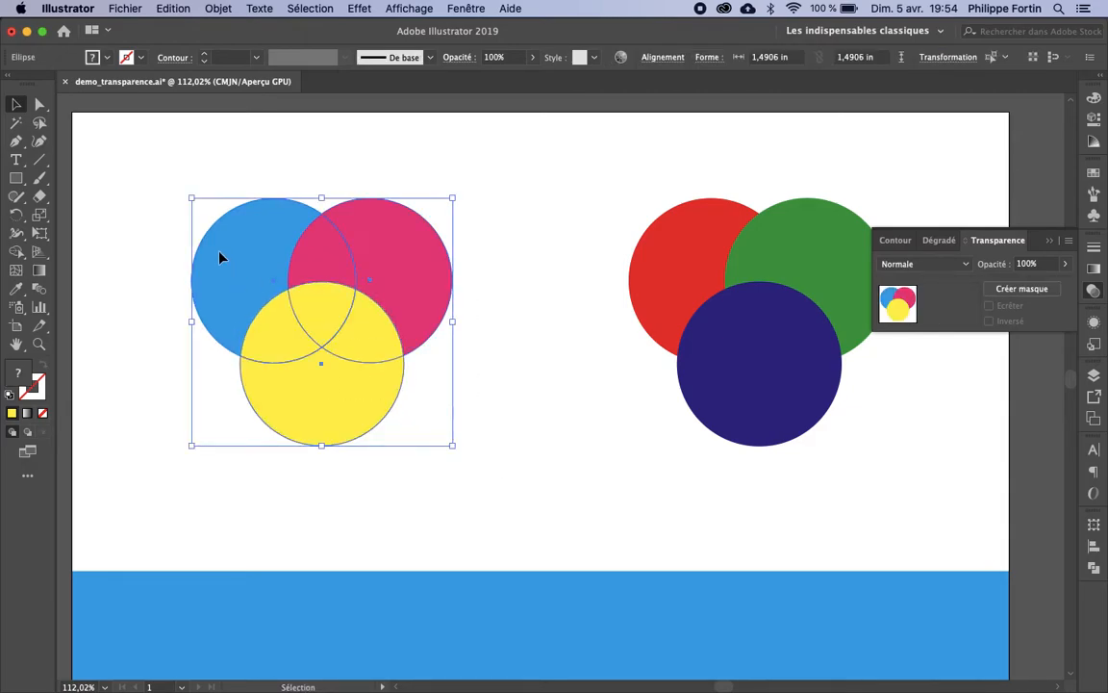
pyautogui.click(965, 266)
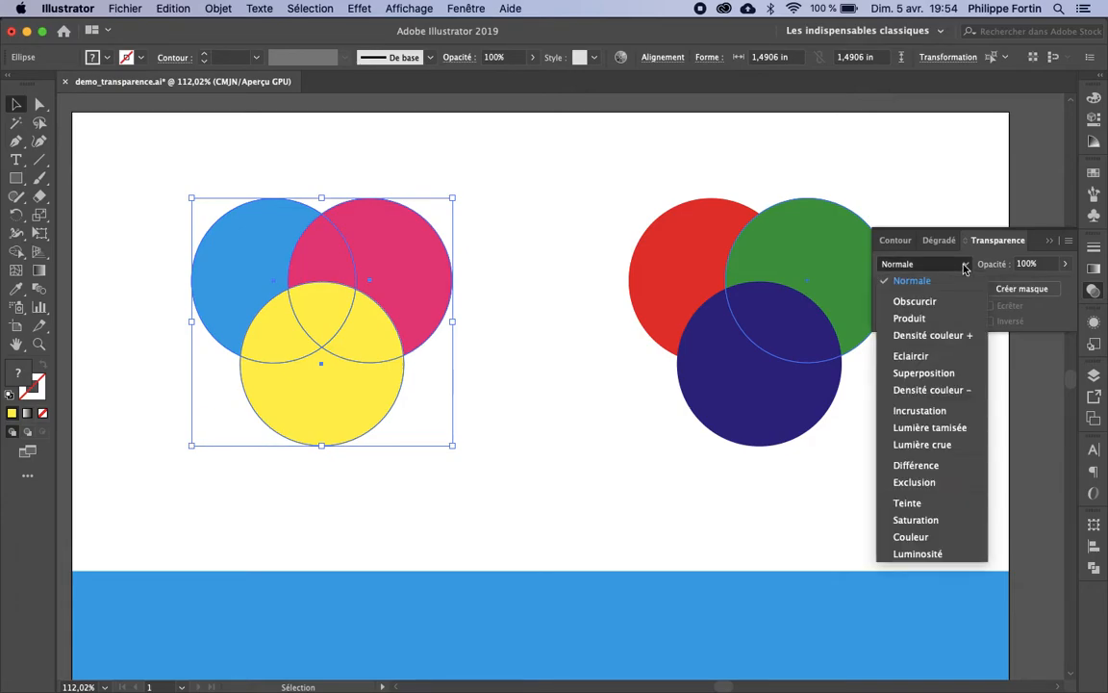
pyautogui.click(964, 318)
pyautogui.click(525, 347)
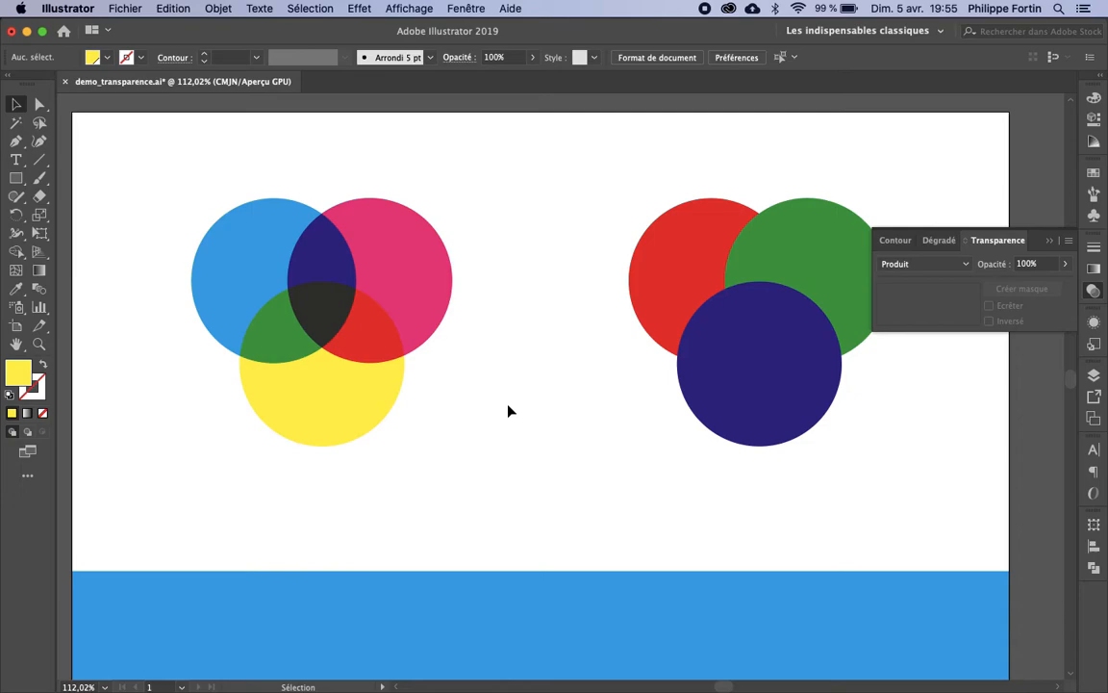
# Try the Produit blend mode on the red, green and dark blue circles and undo it.
pyautogui.hscroll(5, 510, 411)
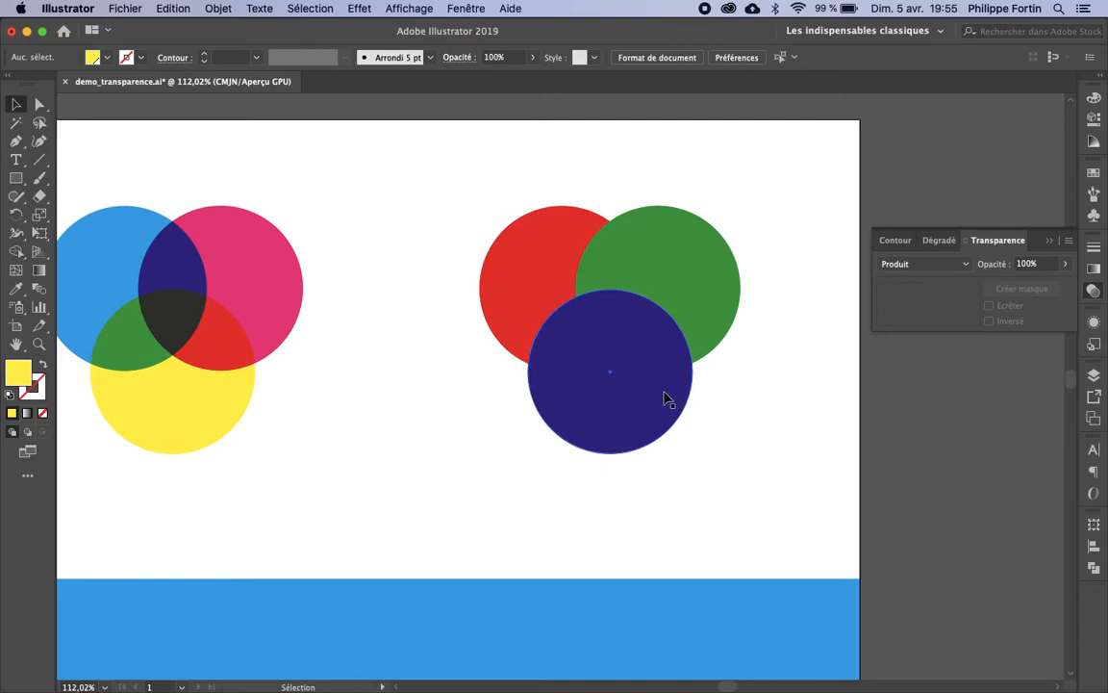
pyautogui.moveTo(720, 380); pyautogui.dragTo(527, 257)
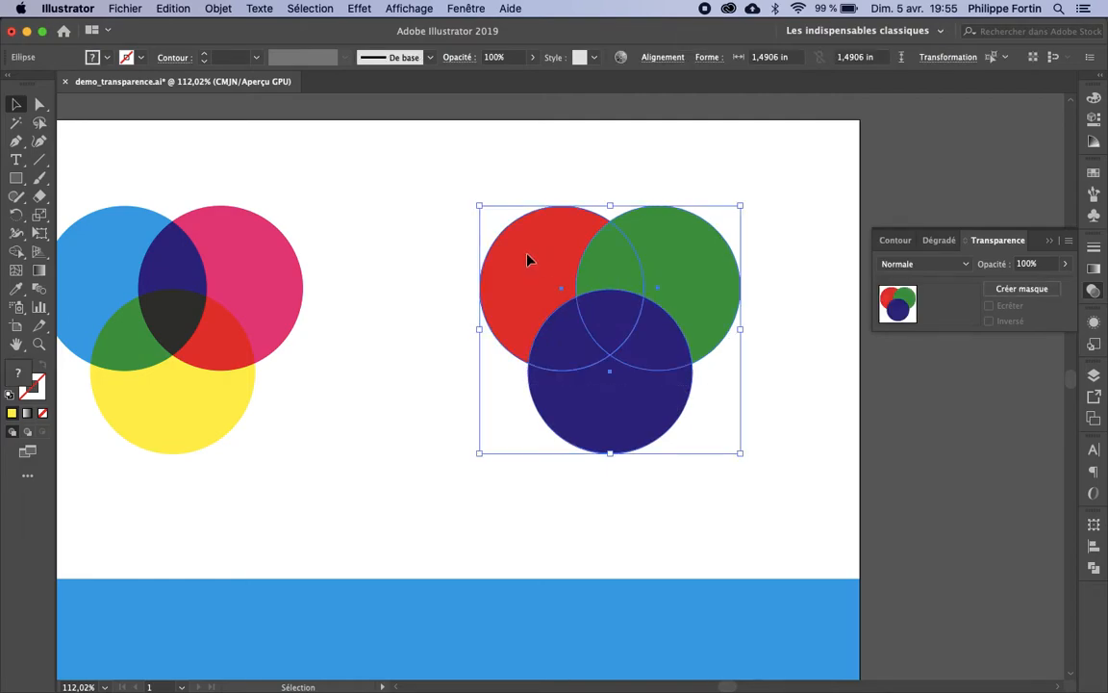
pyautogui.click(912, 266)
pyautogui.click(910, 318)
pyautogui.click(800, 460)
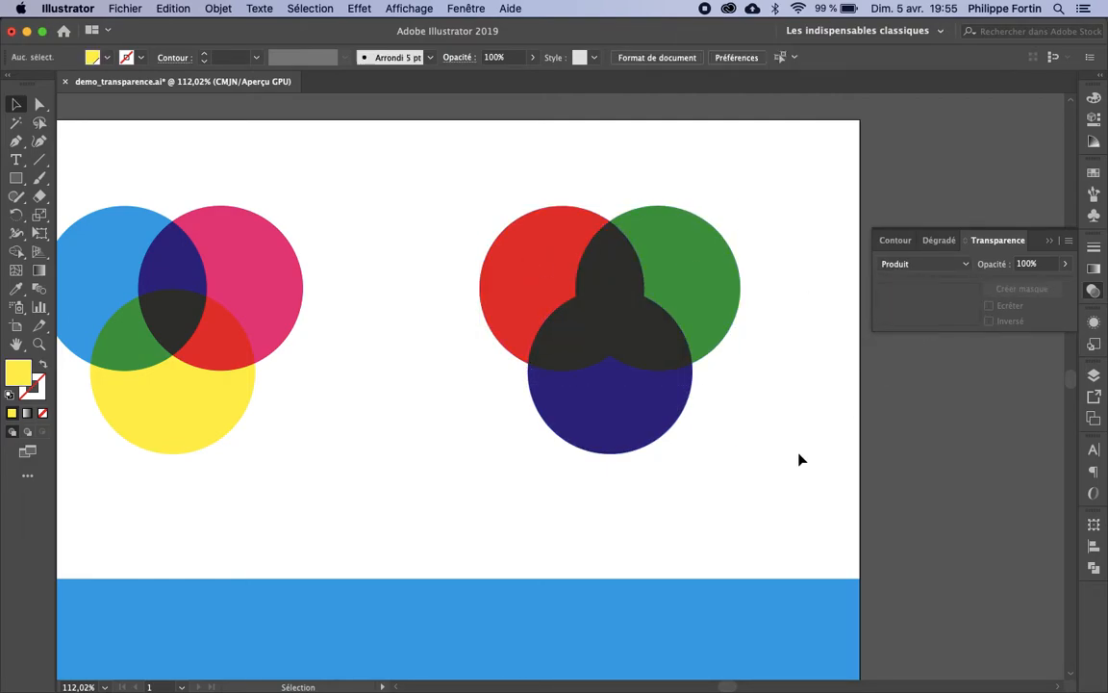
pyautogui.press('super+z')
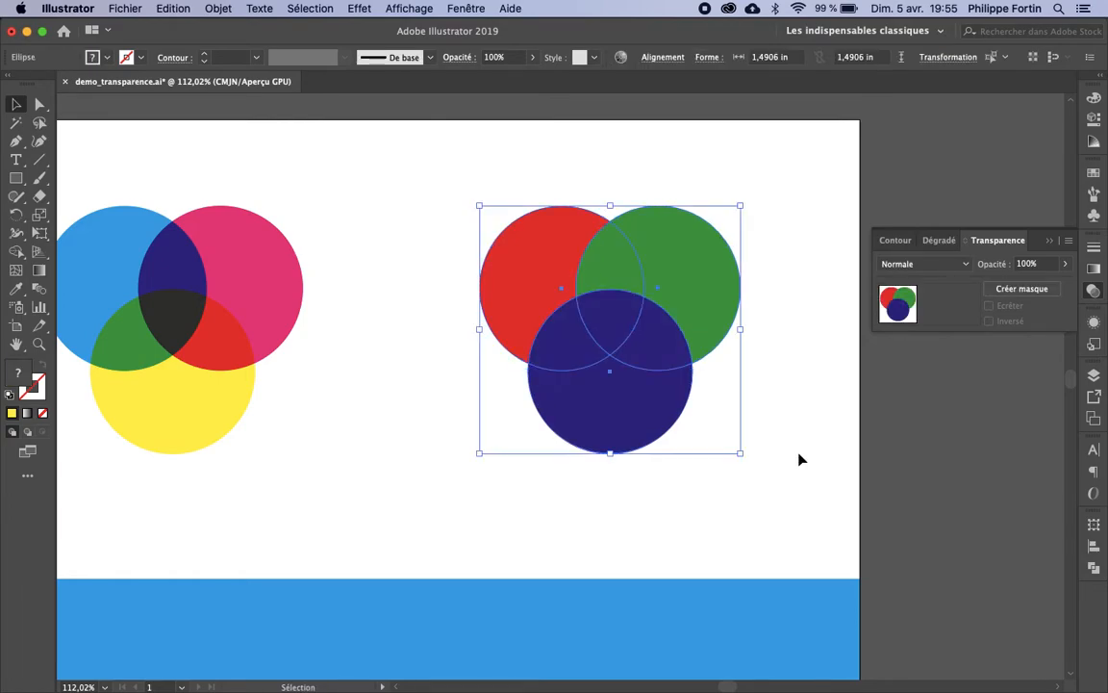
pyautogui.click(799, 459)
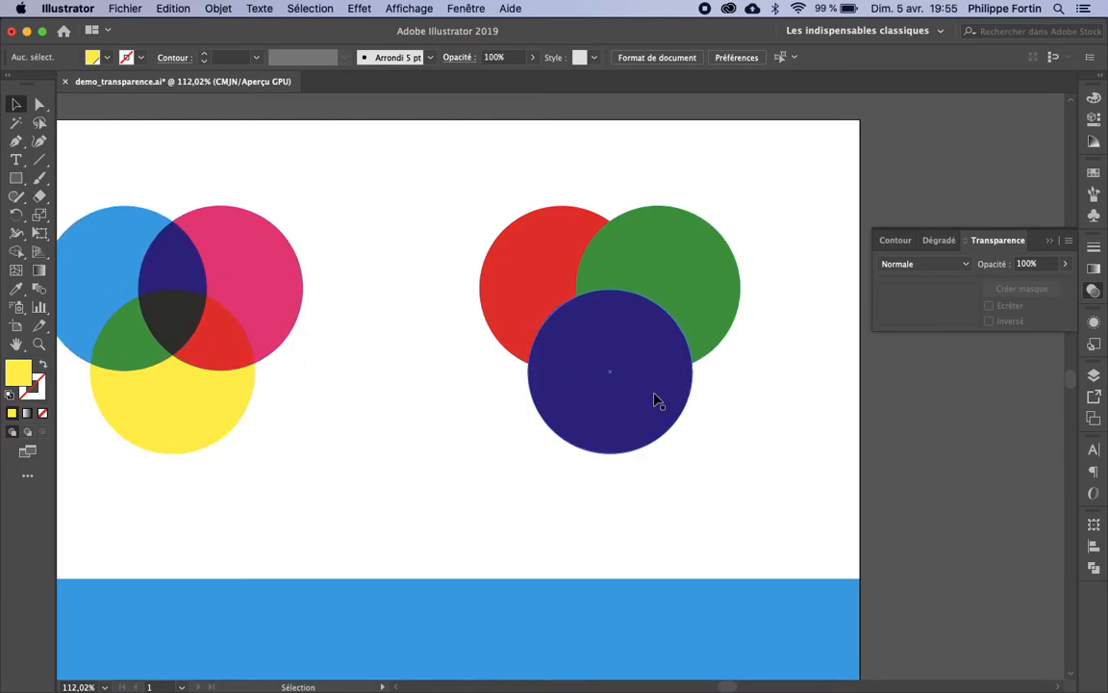
# Apply the Superposition blend mode to the red, green and dark blue circles together.
pyautogui.moveTo(749, 405); pyautogui.dragTo(520, 275)
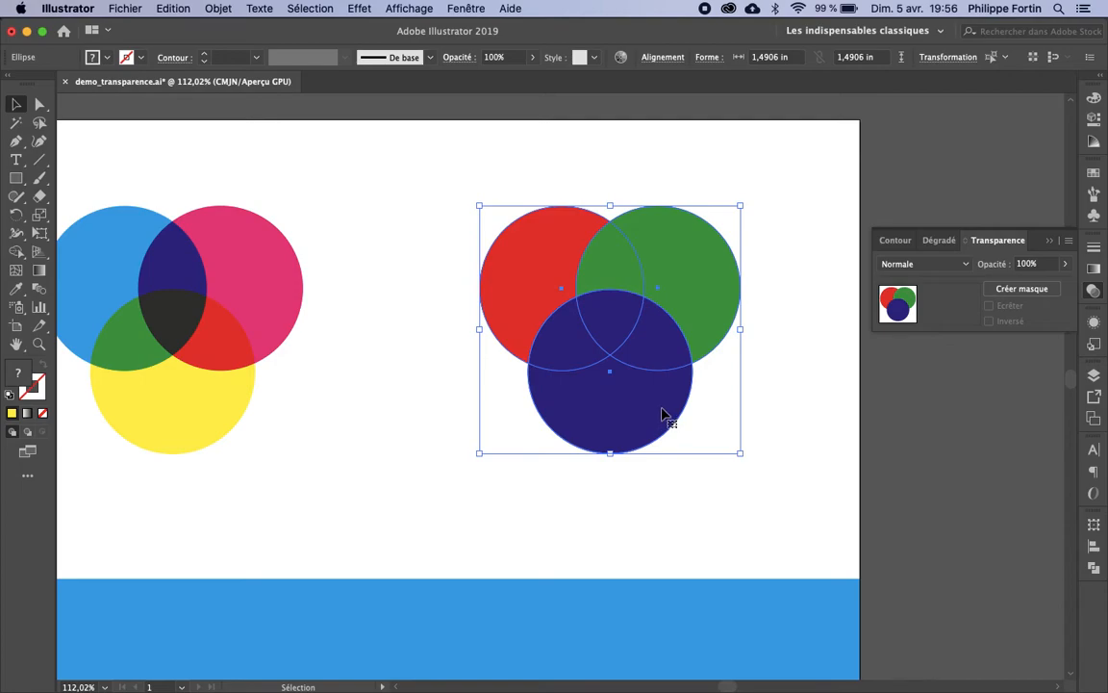
pyautogui.click(964, 263)
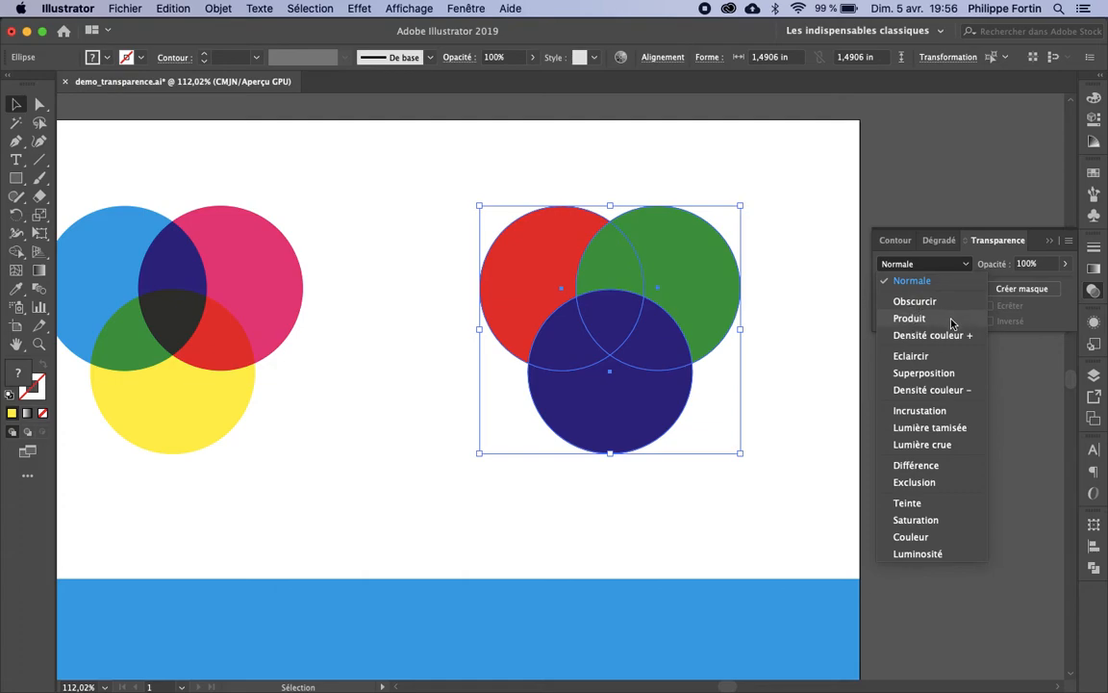
pyautogui.click(962, 377)
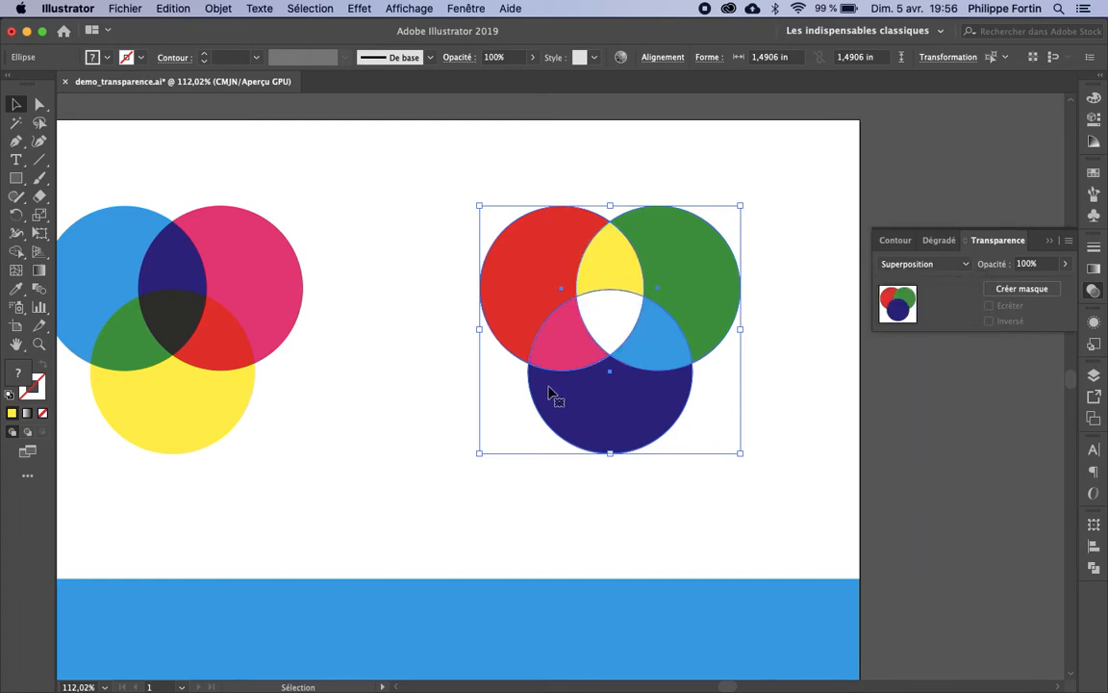
pyautogui.click(394, 392)
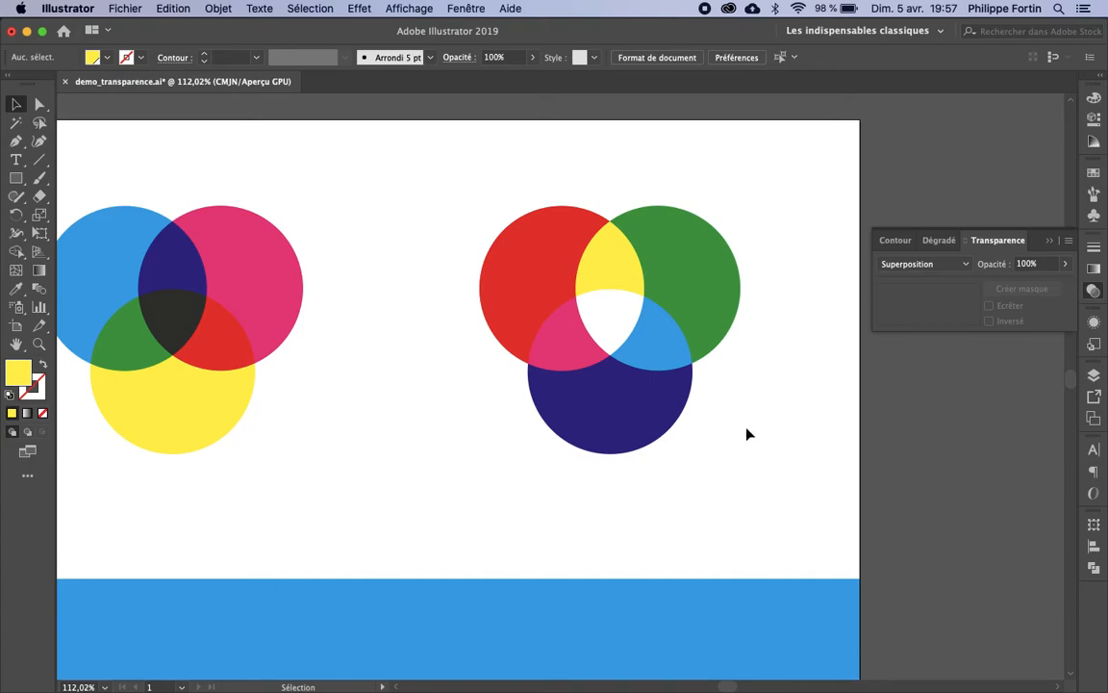
pyautogui.click(962, 263)
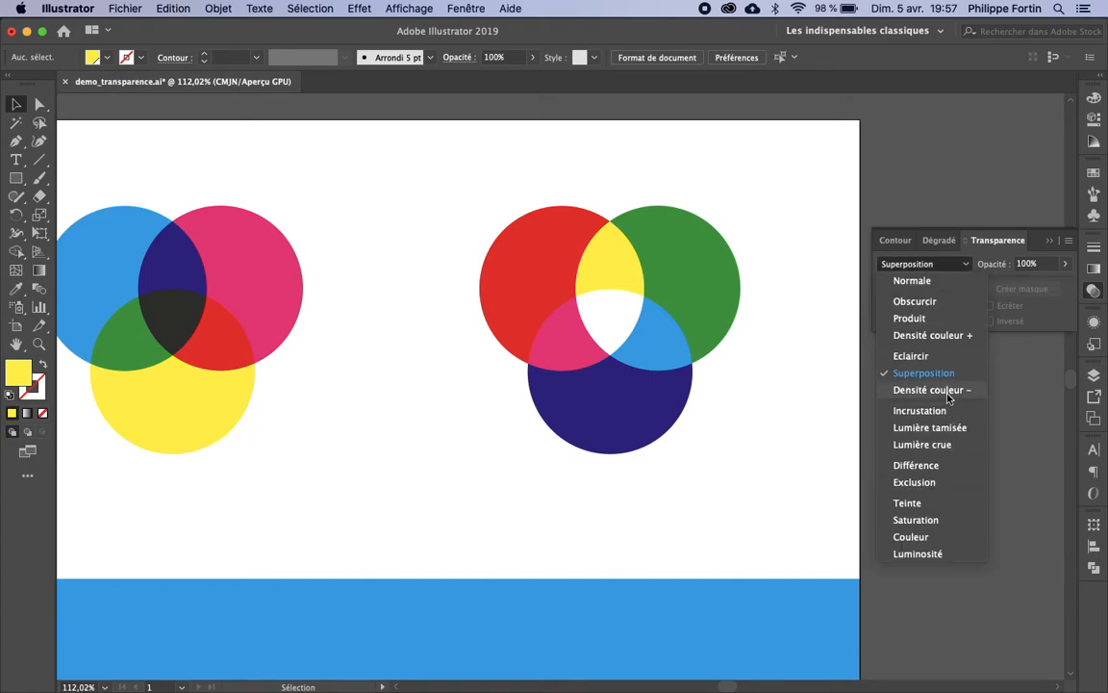
pyautogui.click(816, 215)
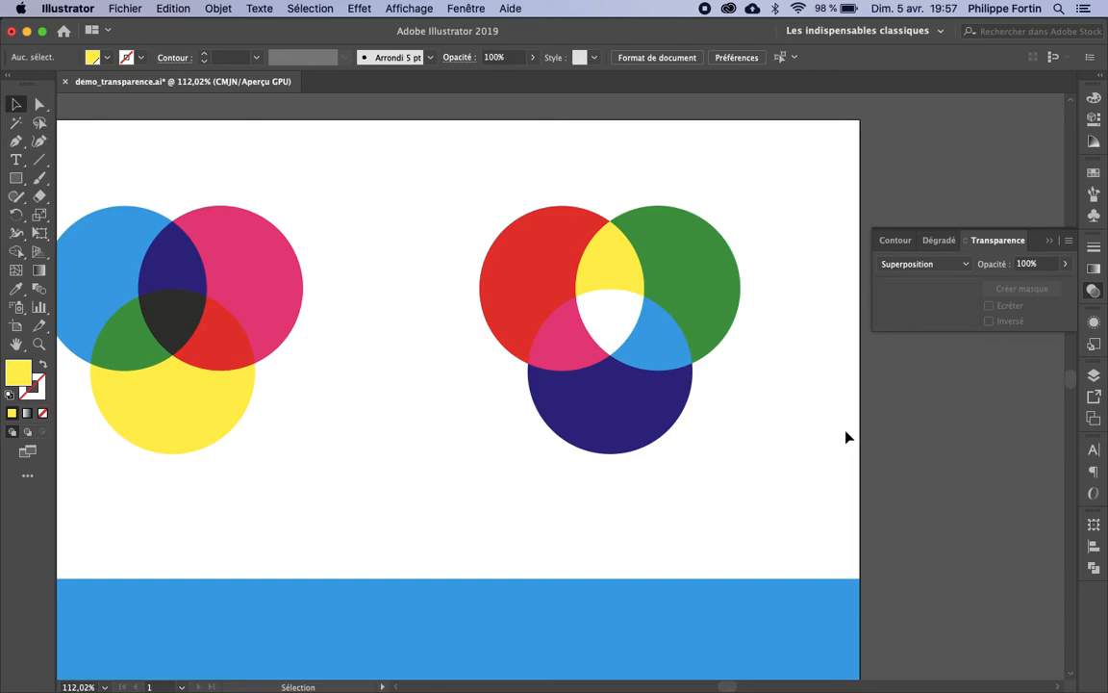
# Try an opacity of 13% on the blue rectangle covering the burger and restore it to 100%.
pyautogui.scroll(-5, 729, 499)
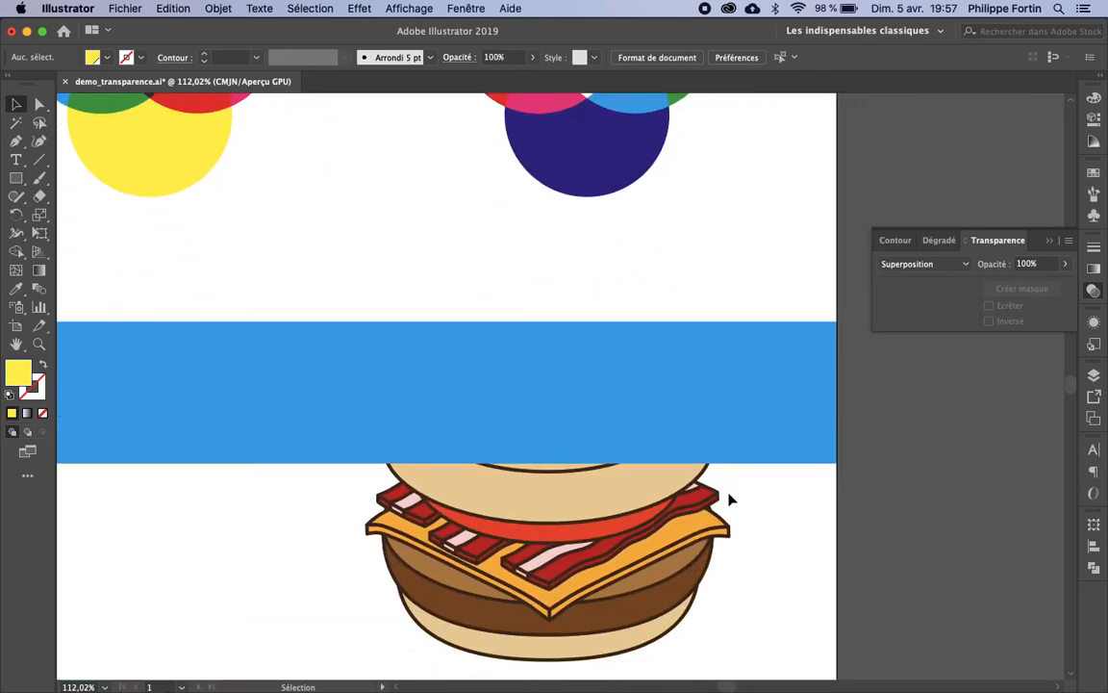
pyautogui.scroll(-2, 730, 499)
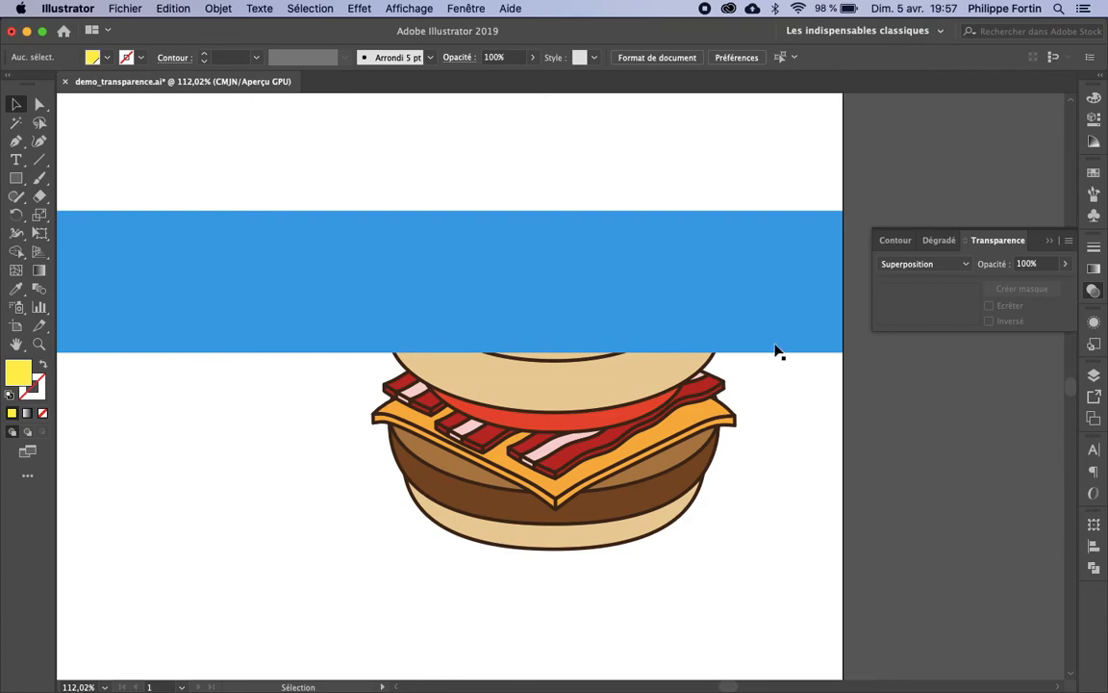
pyautogui.click(775, 346)
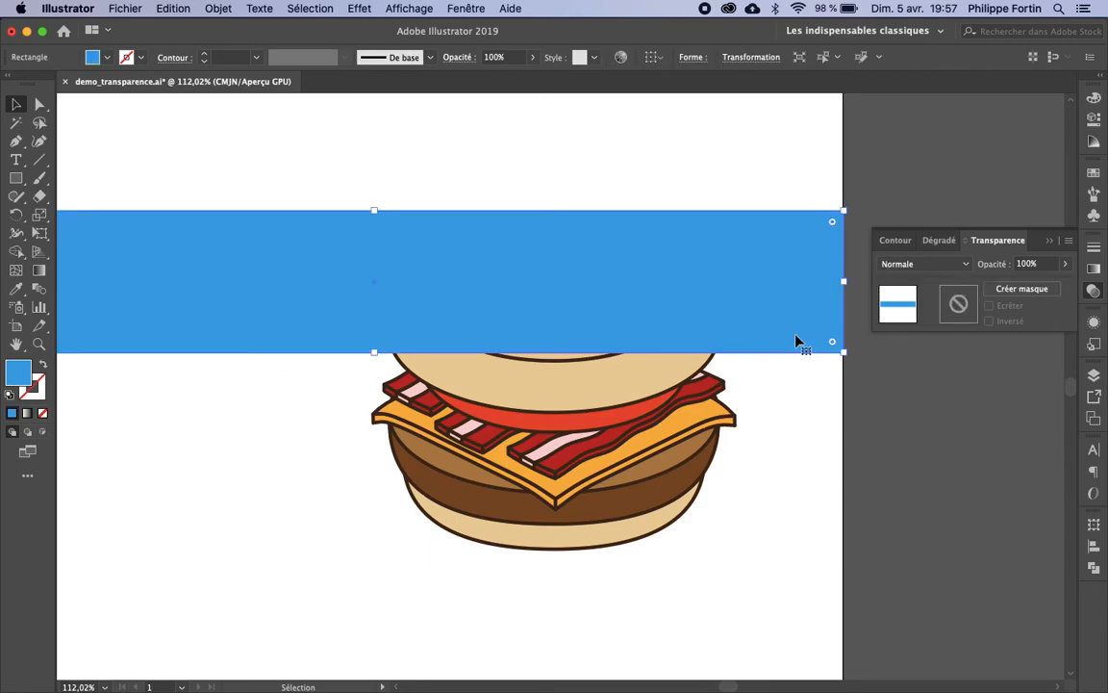
pyautogui.click(797, 396)
pyautogui.click(791, 342)
pyautogui.click(1063, 265)
pyautogui.moveTo(1063, 285); pyautogui.dragTo(1015, 287)
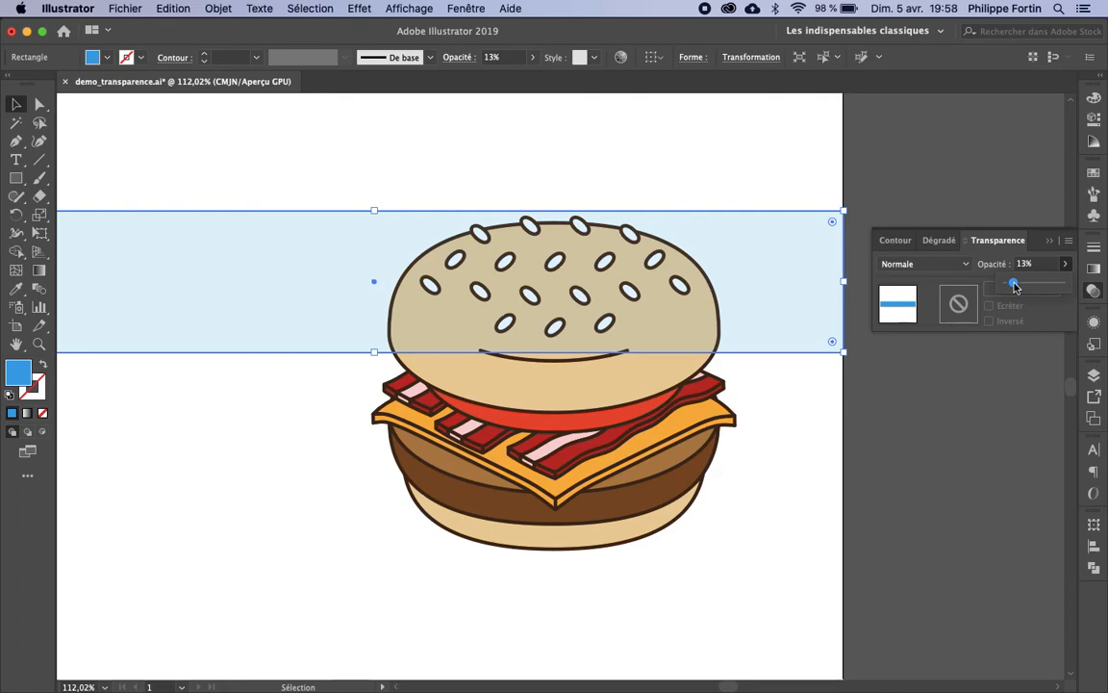
pyautogui.moveTo(1016, 287); pyautogui.dragTo(1062, 289)
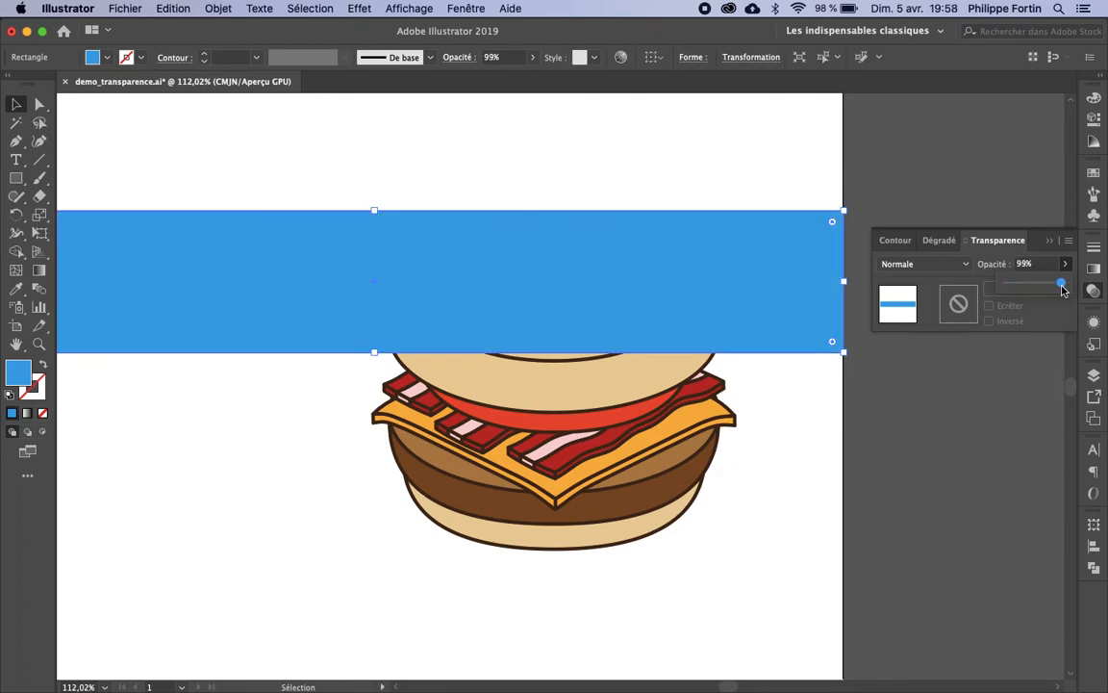
pyautogui.moveTo(1063, 290); pyautogui.dragTo(1067, 286)
pyautogui.click(996, 261)
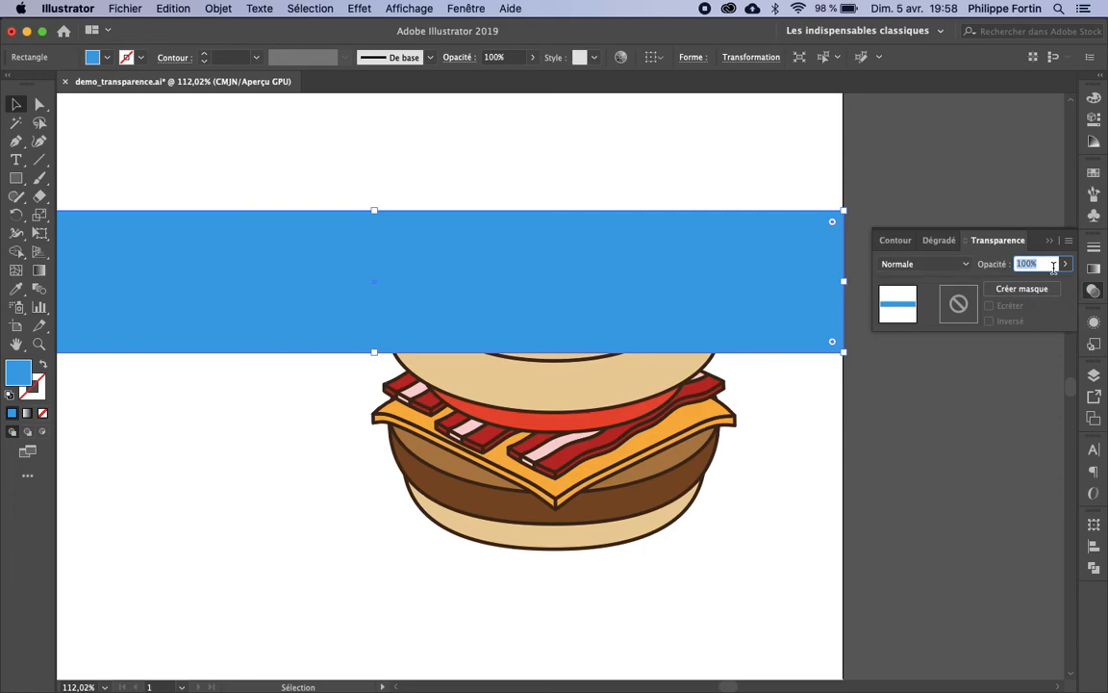
# Apply the Produit blend mode to the blue rectangle, try an opacity of 80% and restore it to 100%.
pyautogui.click(951, 266)
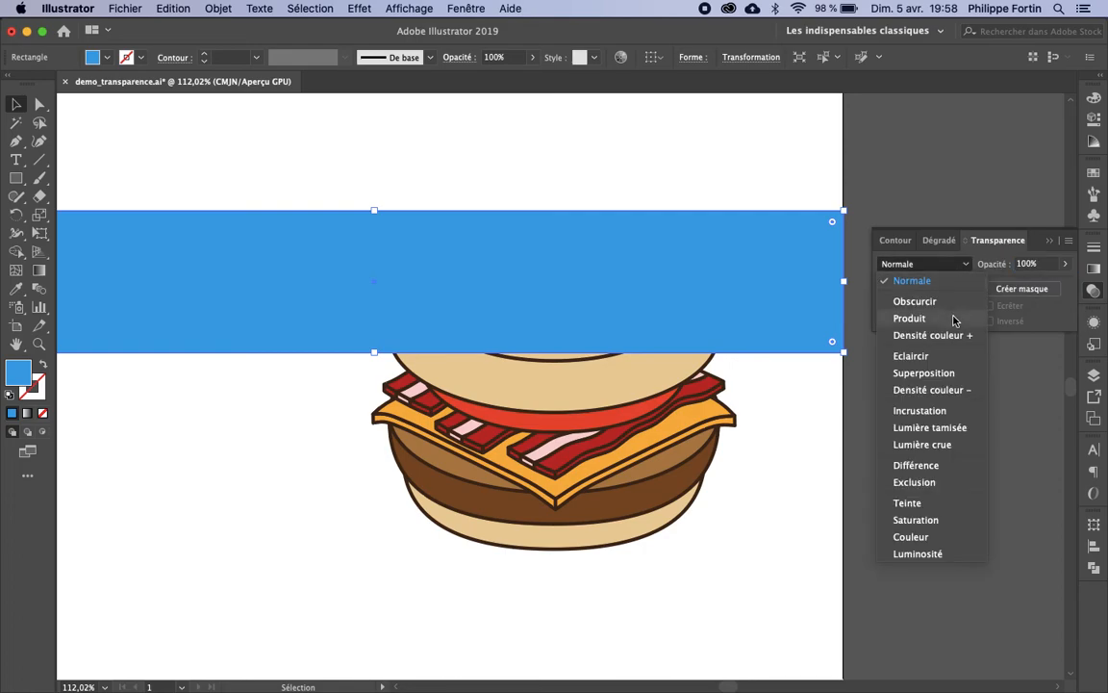
pyautogui.click(910, 319)
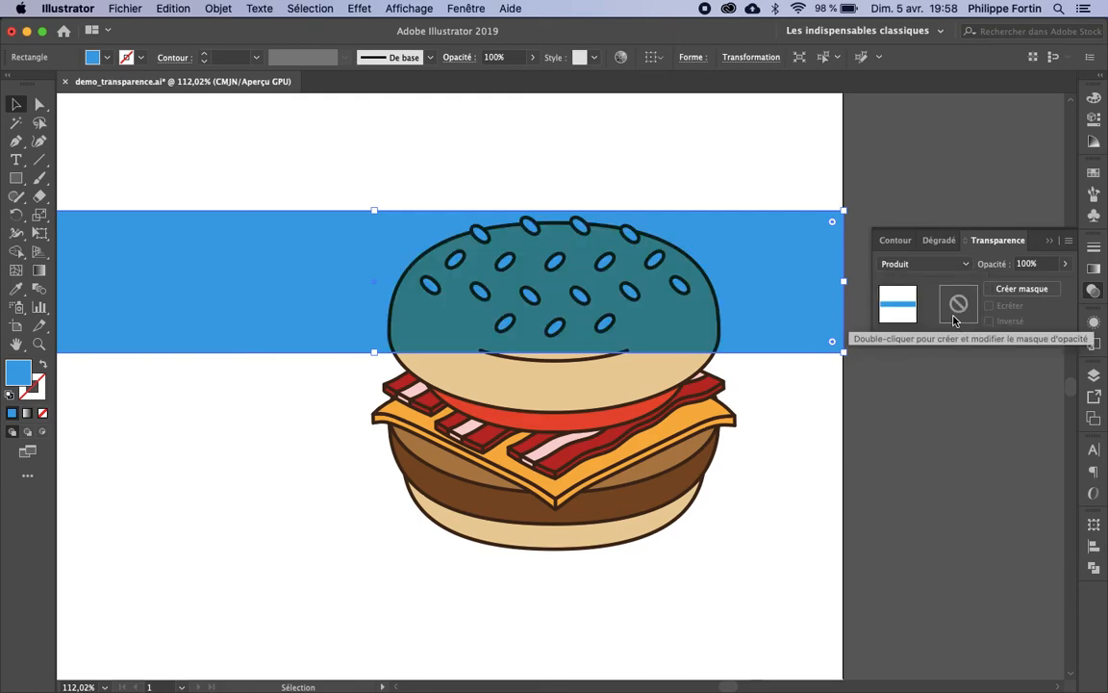
pyautogui.click(1065, 263)
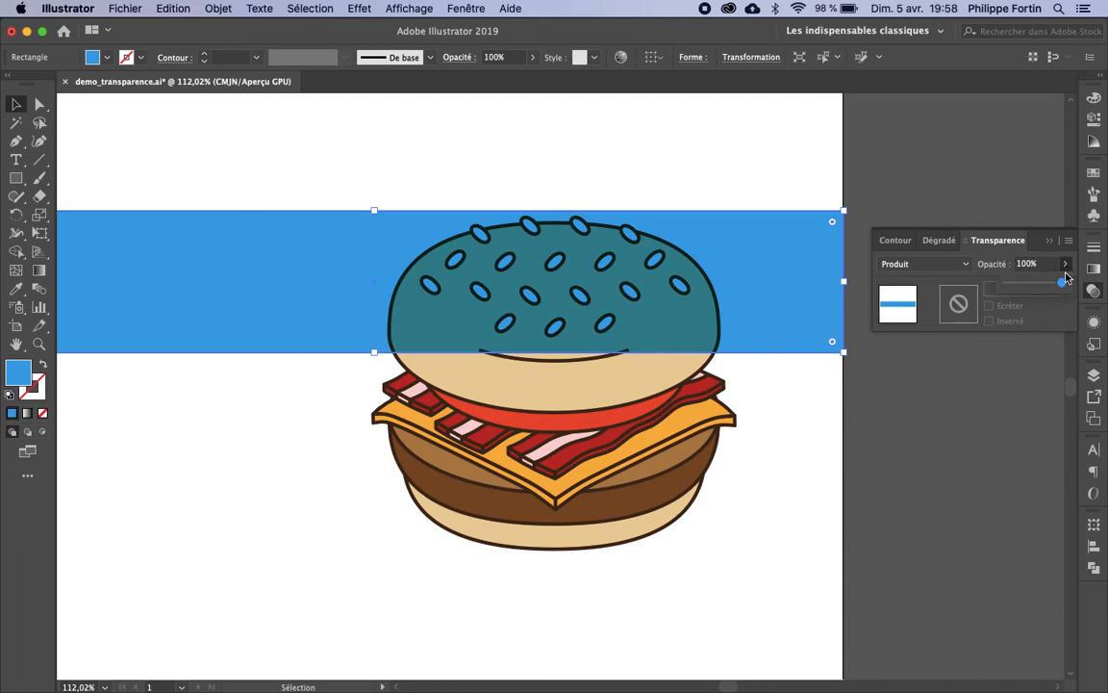
pyautogui.moveTo(1062, 286); pyautogui.dragTo(1051, 285)
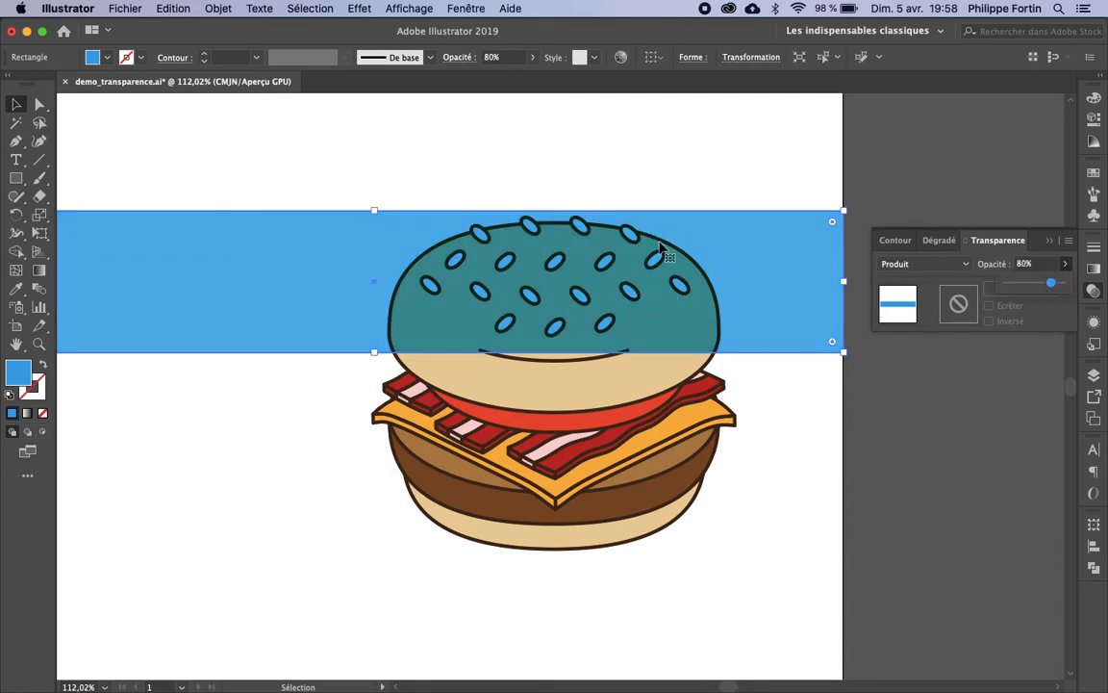
pyautogui.click(1068, 280)
pyautogui.click(777, 420)
# Extend the blue rectangle downward to cover the whole burger and set its blend mode to Couleur.
pyautogui.click(298, 277)
pyautogui.moveTo(375, 353); pyautogui.dragTo(373, 563)
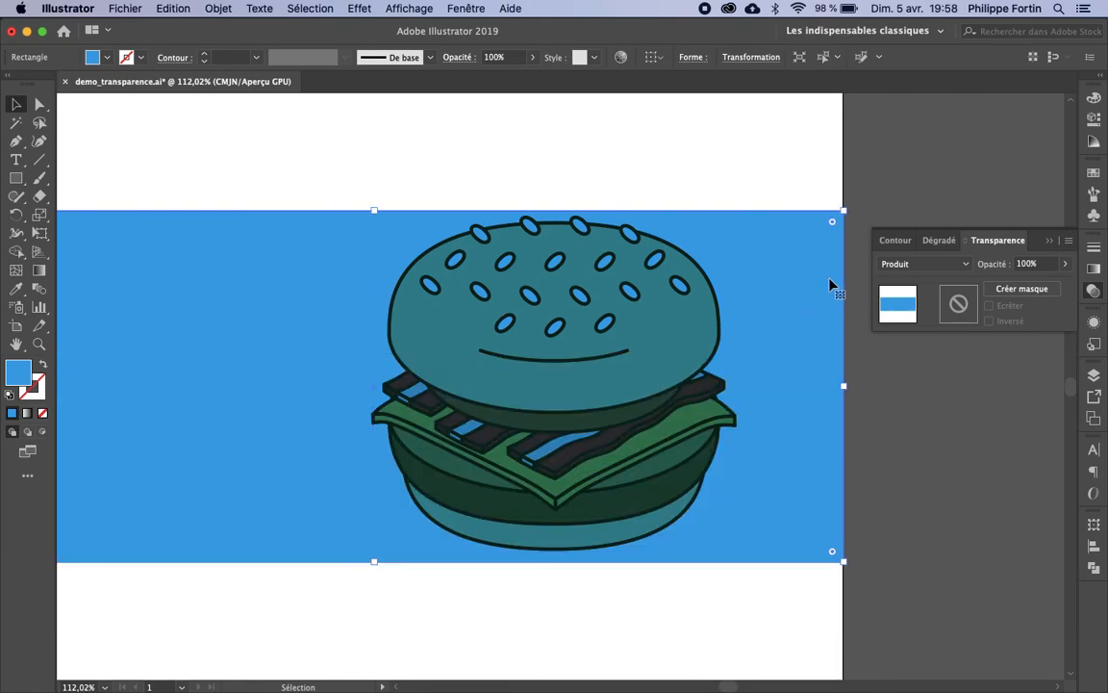
pyautogui.click(909, 264)
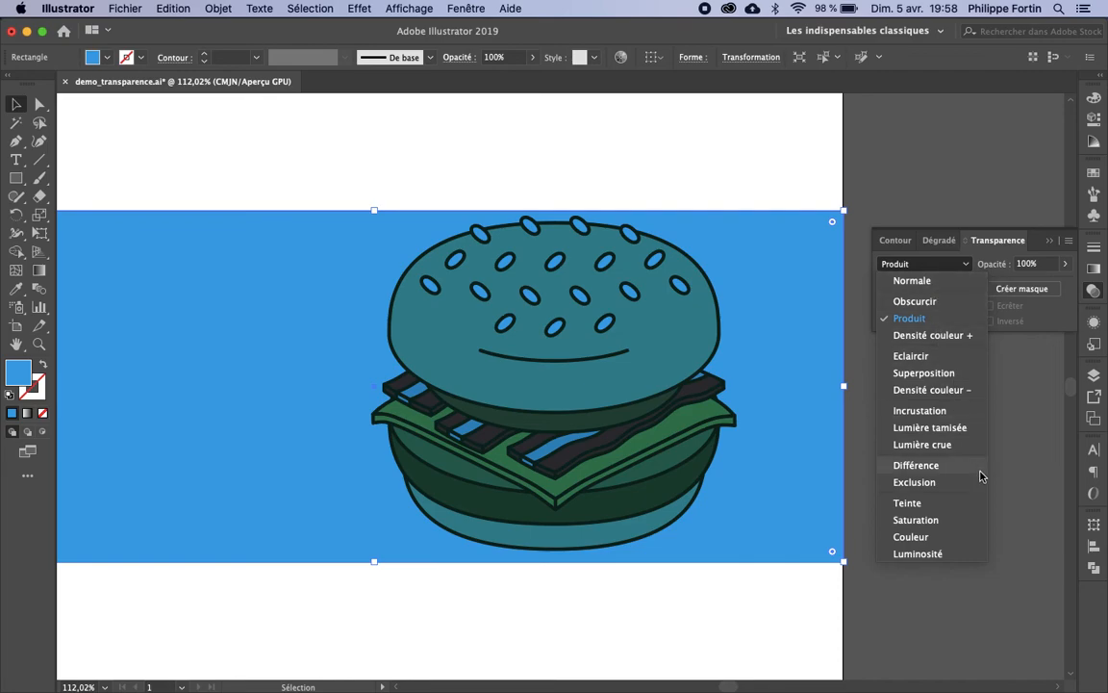
pyautogui.click(972, 536)
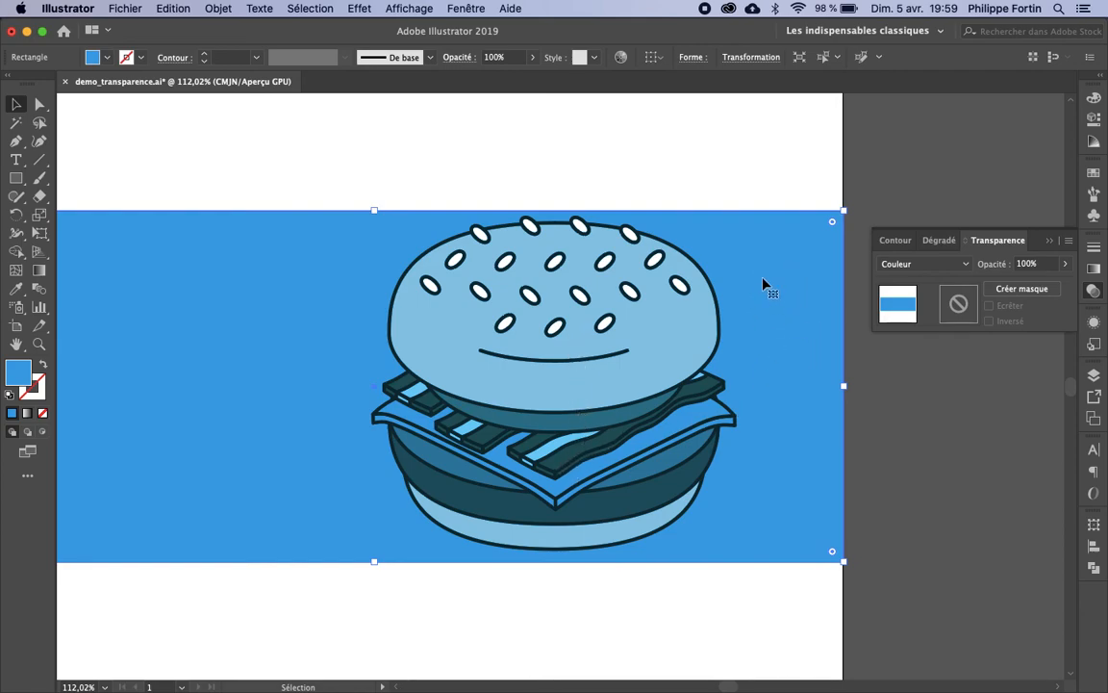
# Try the Teinte blend mode on the blue rectangle and switch it back to Couleur.
pyautogui.click(929, 263)
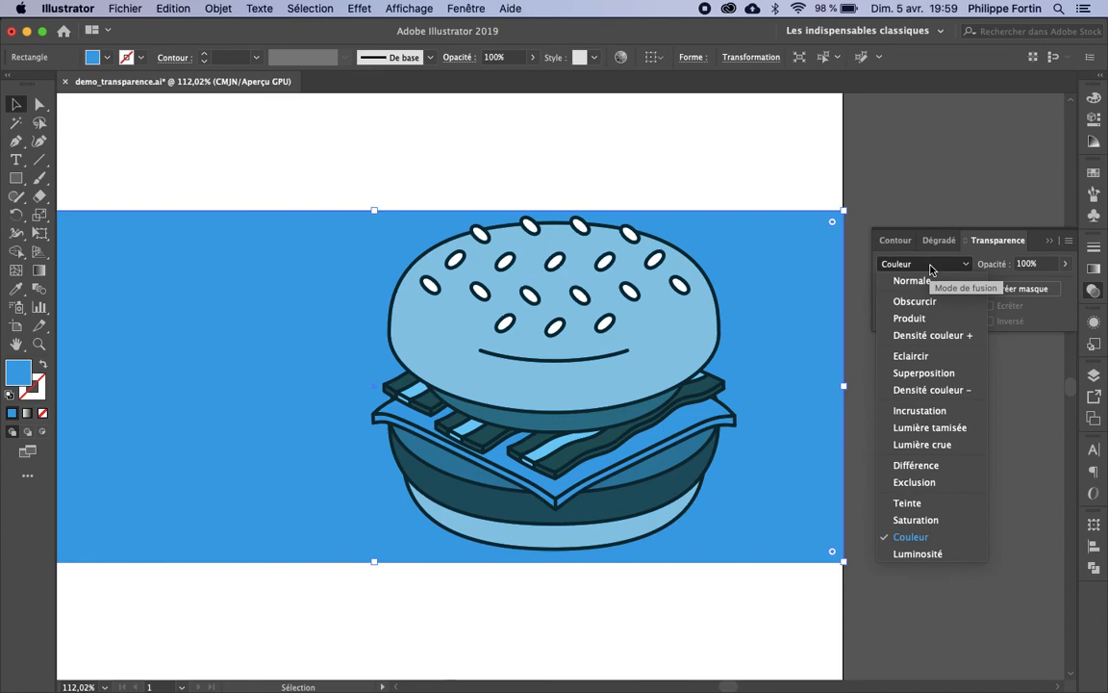
pyautogui.click(912, 502)
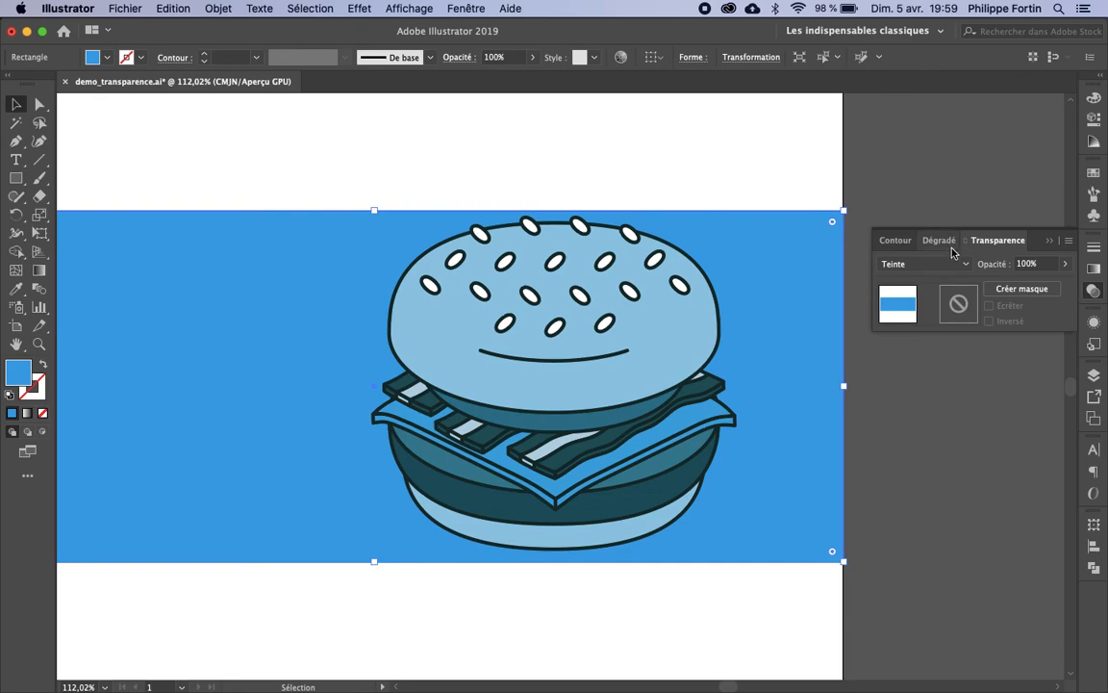
pyautogui.click(952, 264)
pyautogui.click(909, 536)
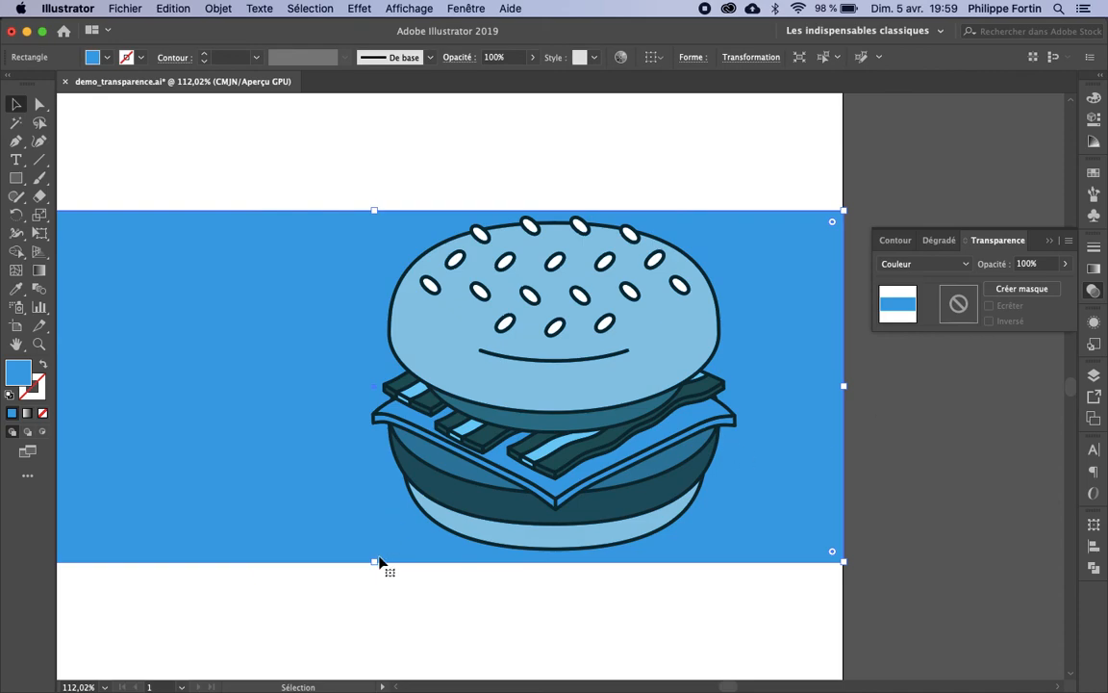
# Shorten the blue rectangle from below so its lower edge crosses the burger's cheese and bacon, and deselect it.
pyautogui.moveTo(375, 563); pyautogui.dragTo(375, 447)
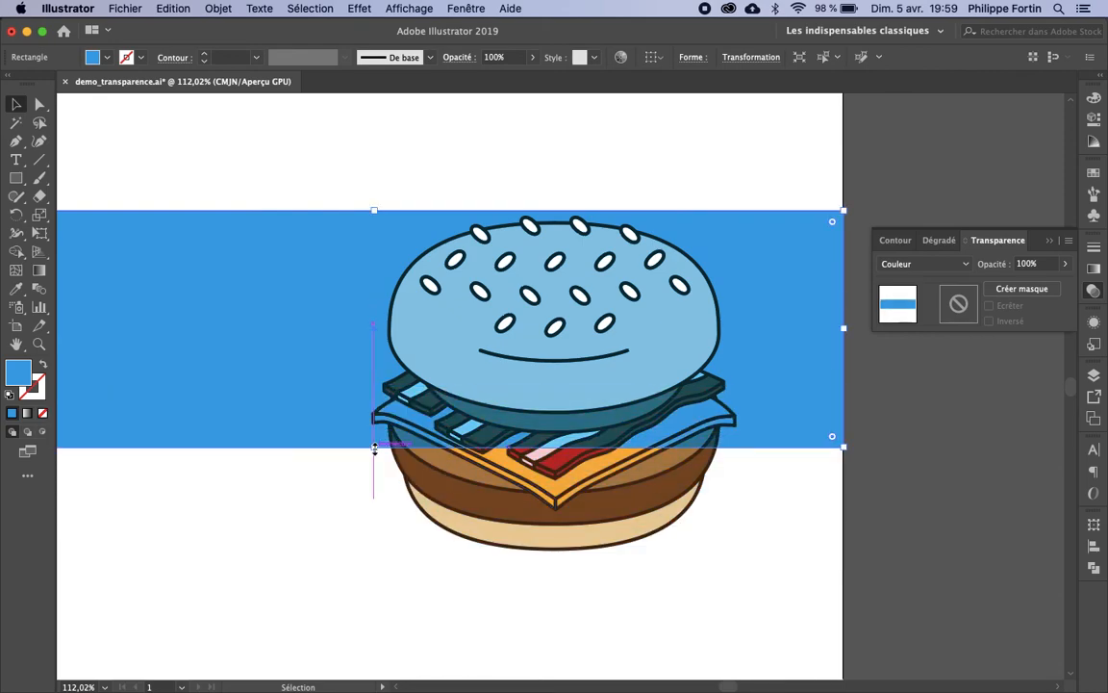
pyautogui.click(549, 649)
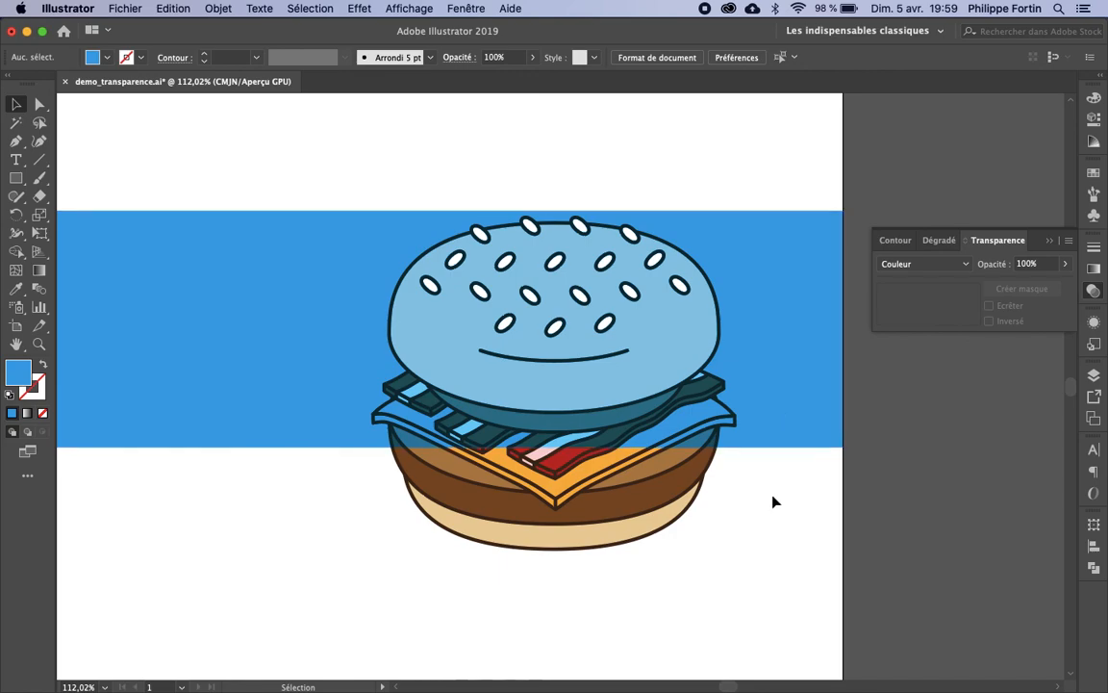
pyautogui.click(804, 298)
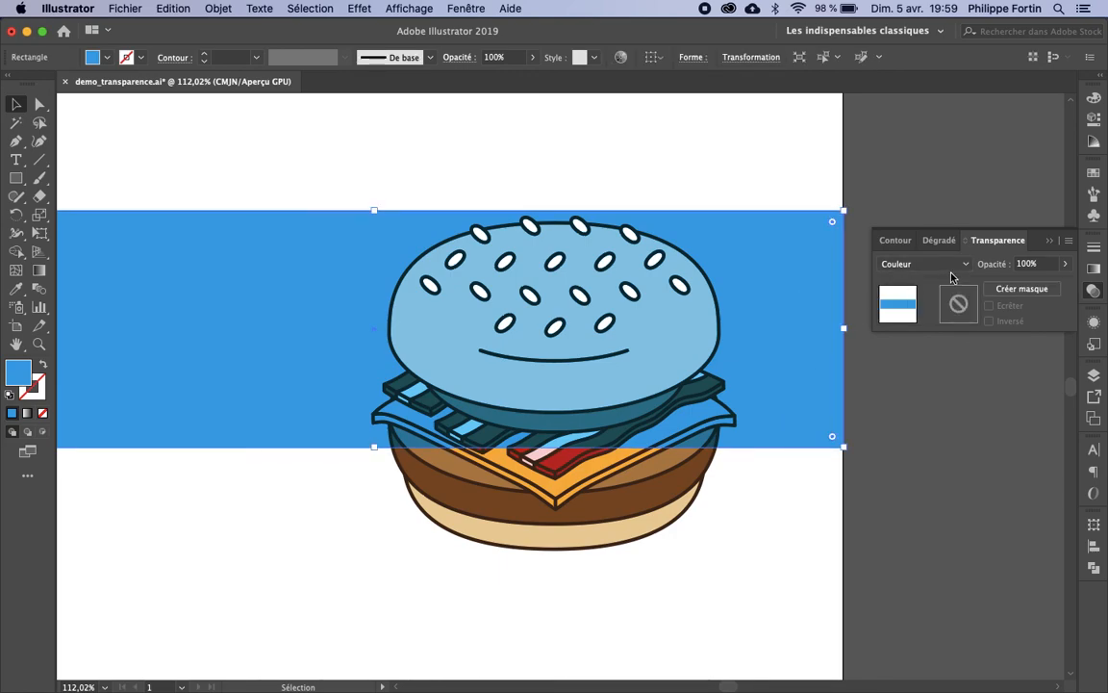
pyautogui.click(957, 263)
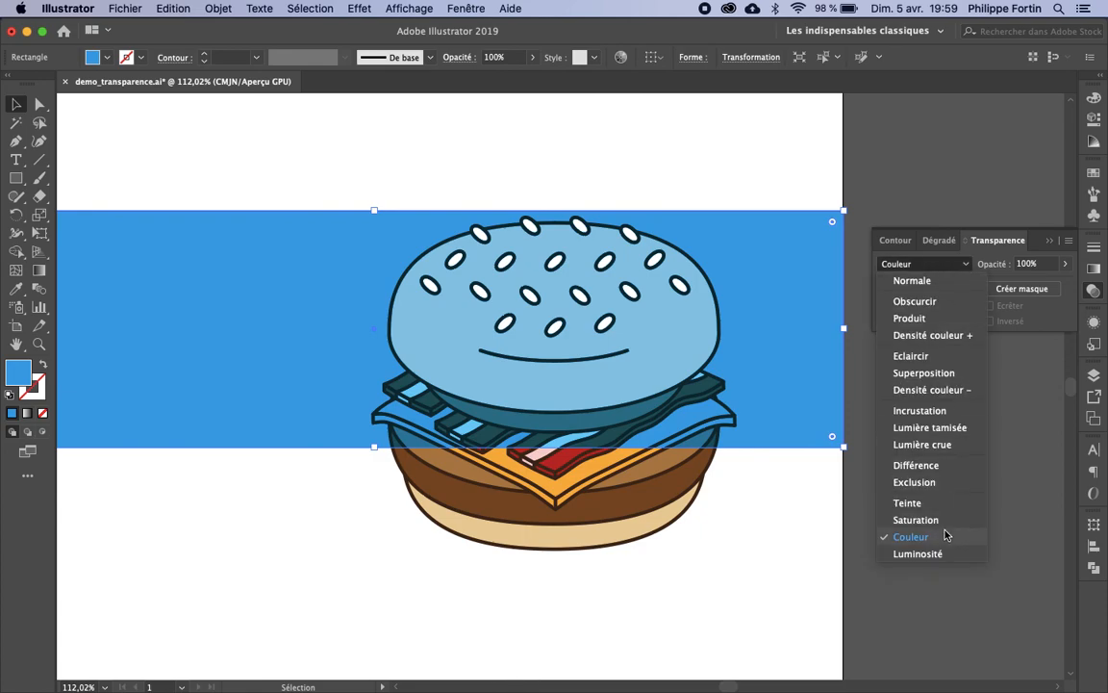
pyautogui.click(895, 211)
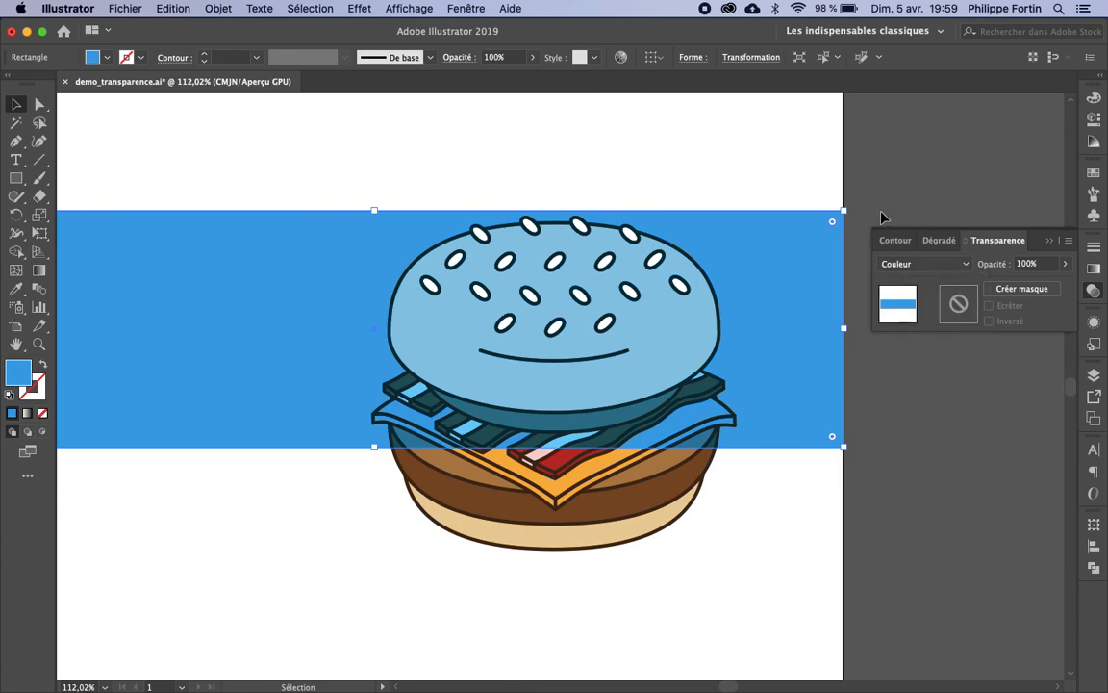
pyautogui.click(811, 206)
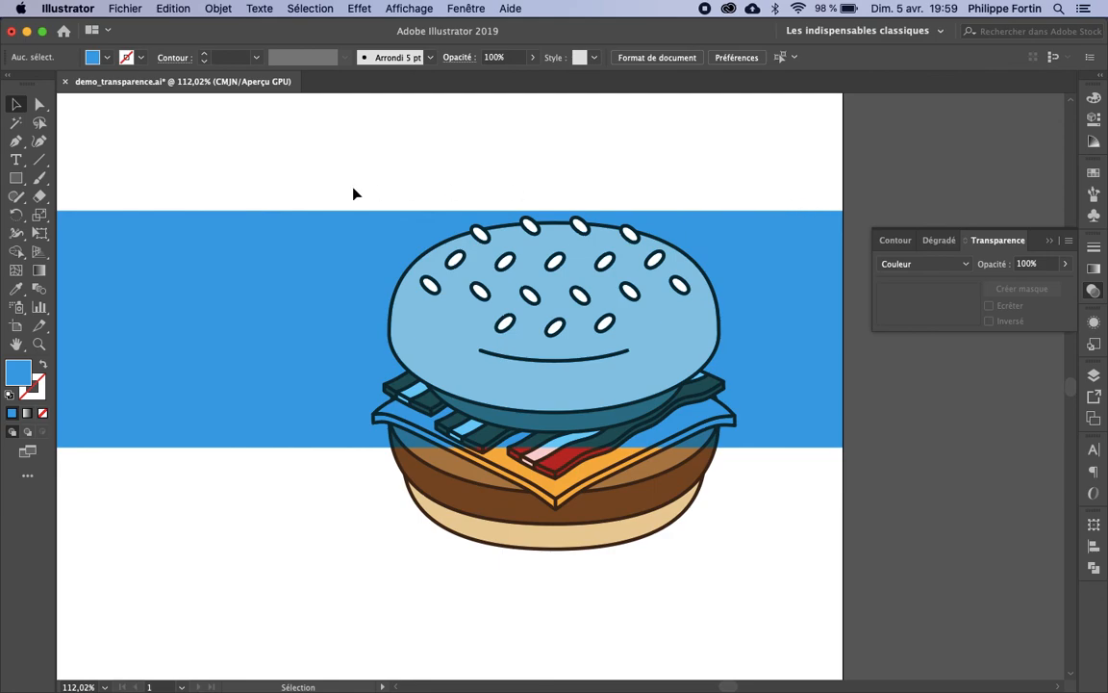
pyautogui.scroll(-2, 353, 195)
pyautogui.scroll(5, 353, 194)
pyautogui.hscroll(-3, 353, 194)
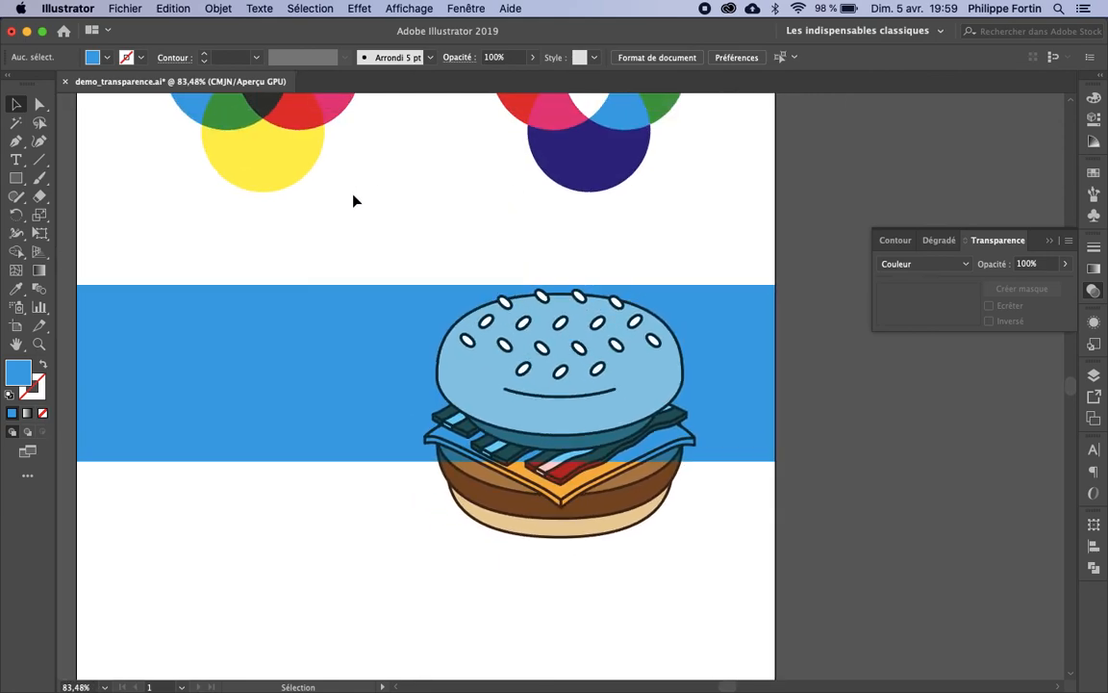